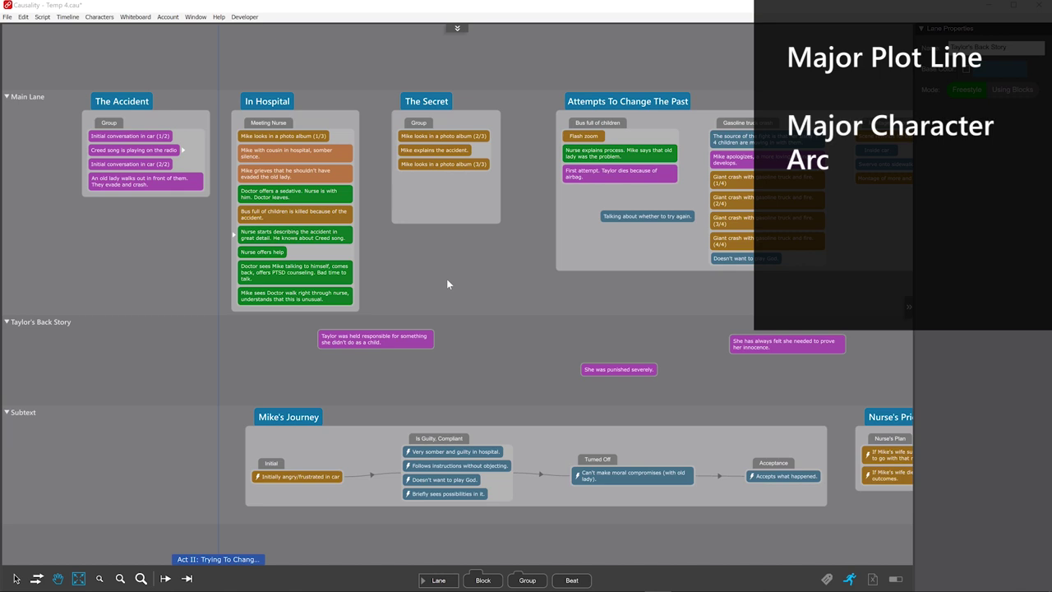
# Select the beat about Taylor being held responsible as a child to view its links, and clear the selection
pyautogui.click(383, 345)
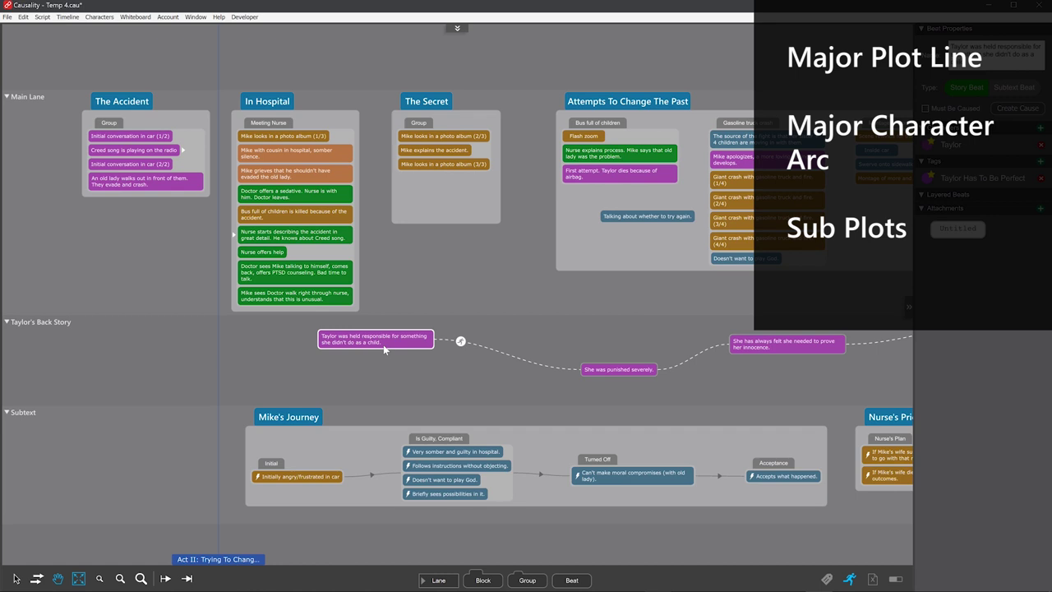
pyautogui.click(430, 276)
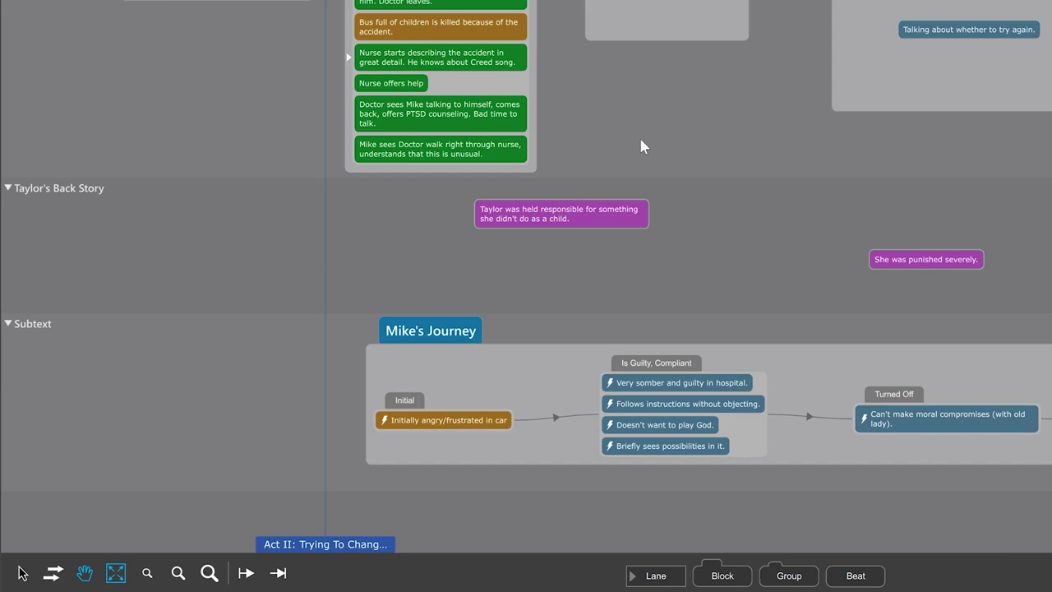
# Add a lane named Miscellaneous directly above the Taylor's Back Story lane
pyautogui.rightClick(200, 166)
pyautogui.click(220, 187)
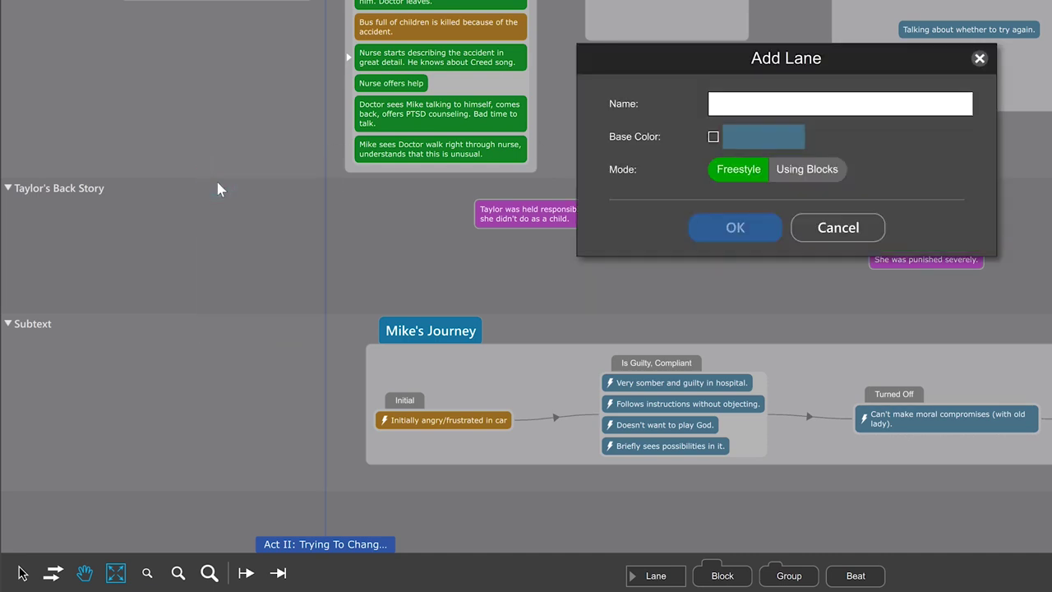
pyautogui.write('Miscellaneous')
pyautogui.press('Return')
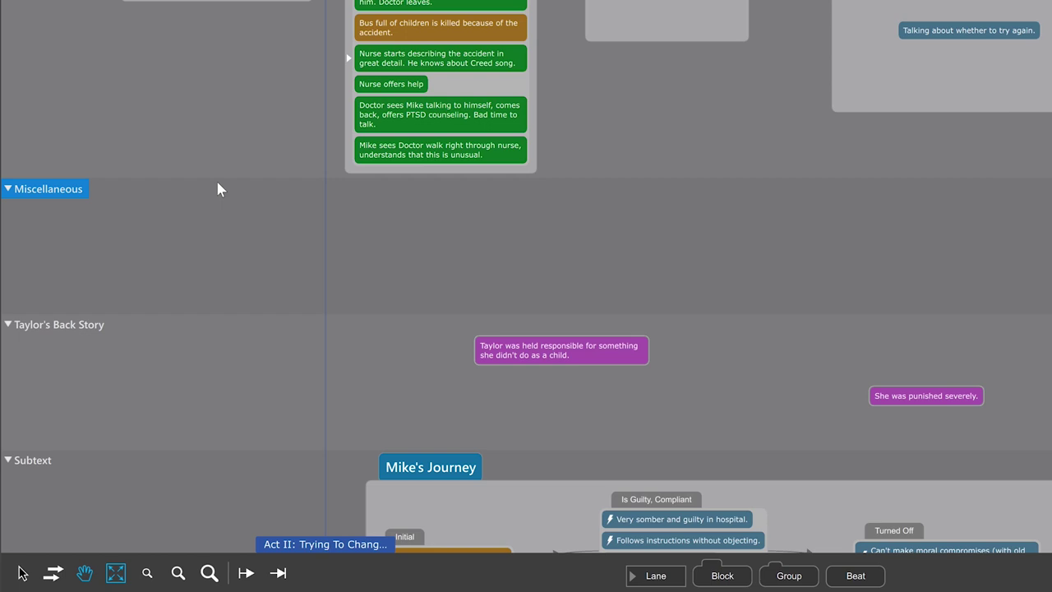
# Add a lane named Ross/Rachel Story below the Subtext lane
pyautogui.scroll(-3, 547, 403)
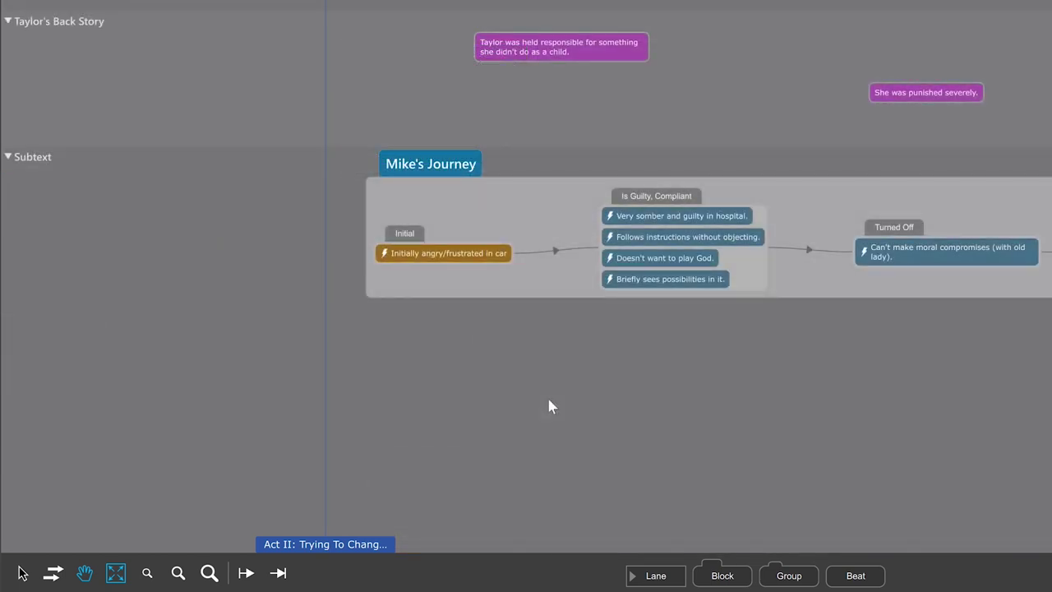
pyautogui.moveTo(658, 576); pyautogui.dragTo(161, 349)
pyautogui.write('Ross/Rachel Story')
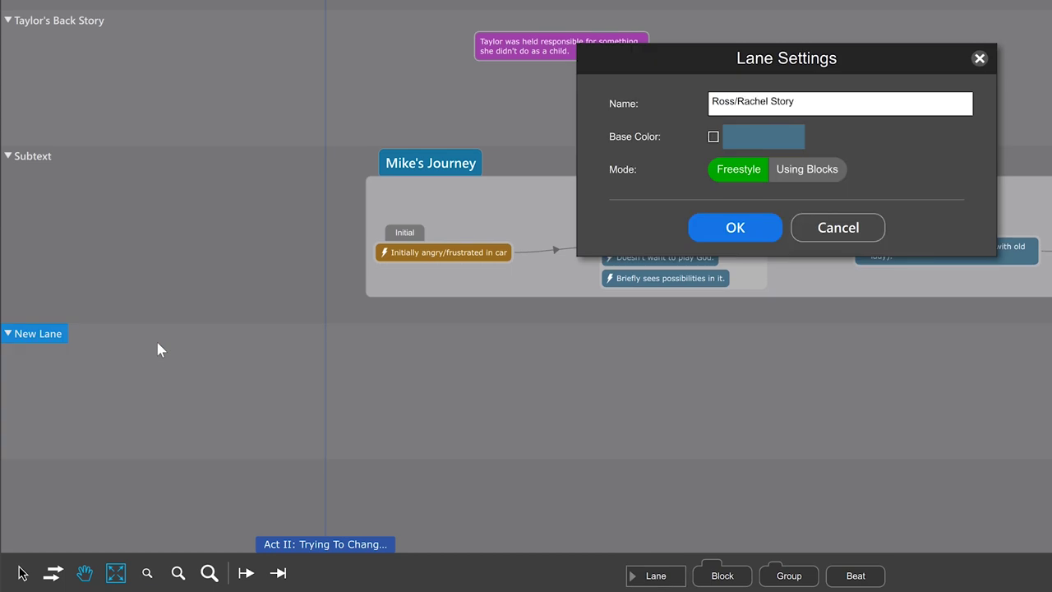
pyautogui.press('Return')
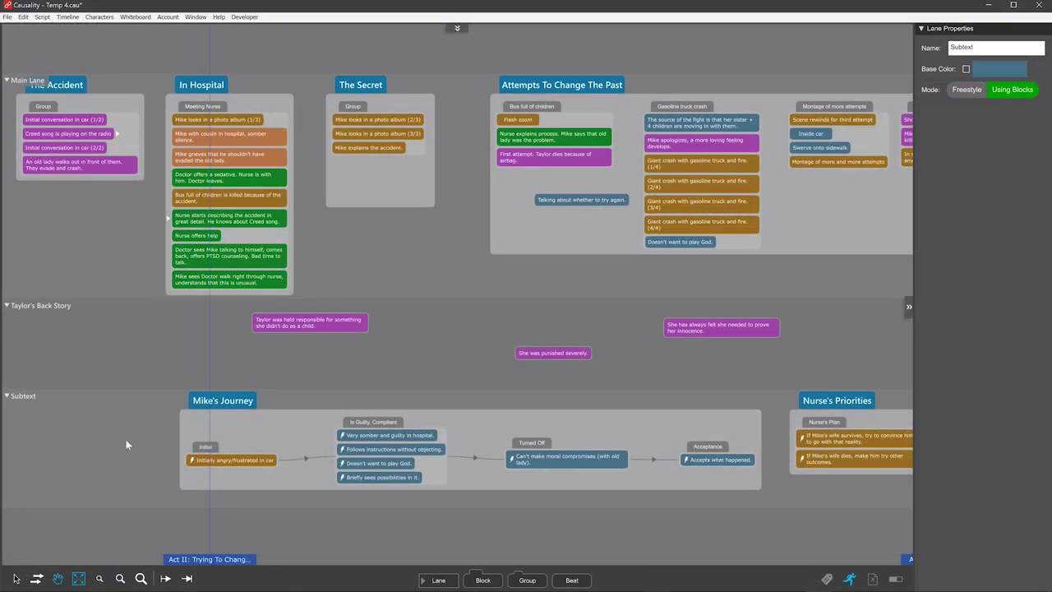
# Move the Subtext lane above the Taylor's Back Story lane
pyautogui.click(24, 398)
pyautogui.moveTo(24, 399); pyautogui.dragTo(27, 322)
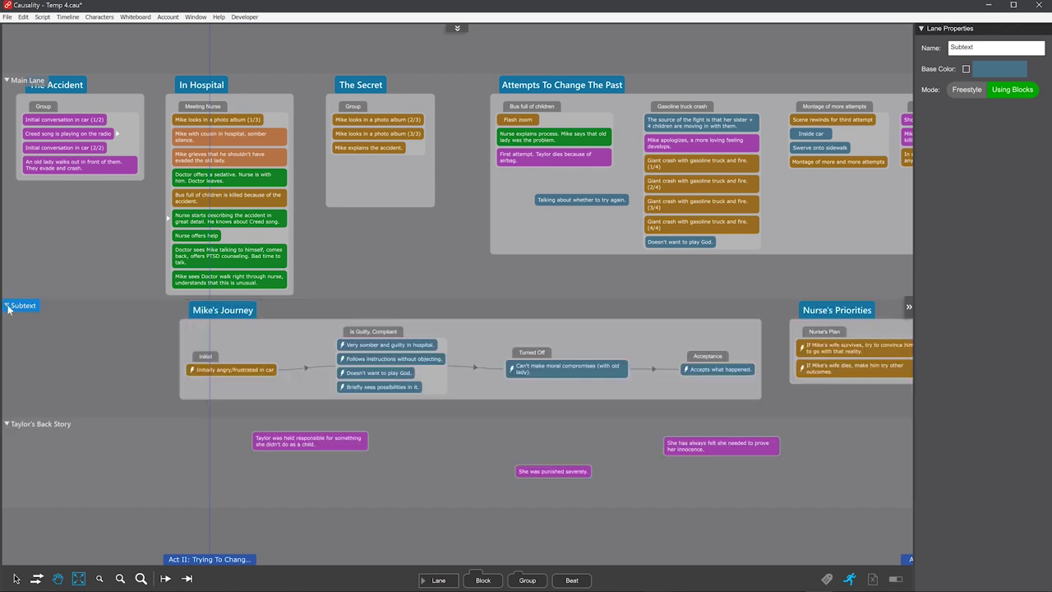
# Collapse the Subtext and Taylor's Back Story lanes, and expand Subtext again
pyautogui.click(7, 305)
pyautogui.click(7, 319)
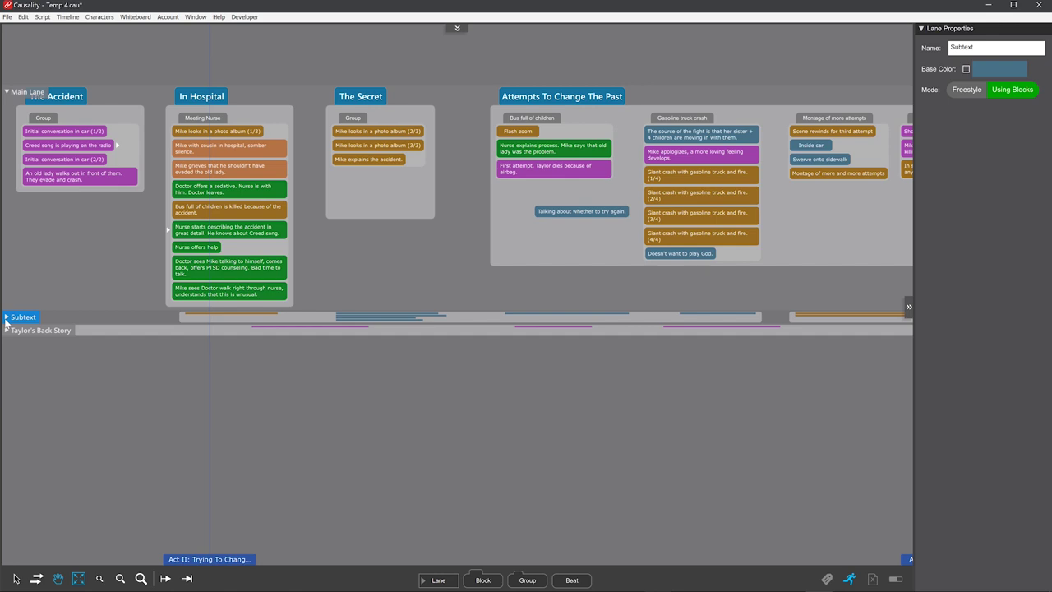
pyautogui.click(6, 317)
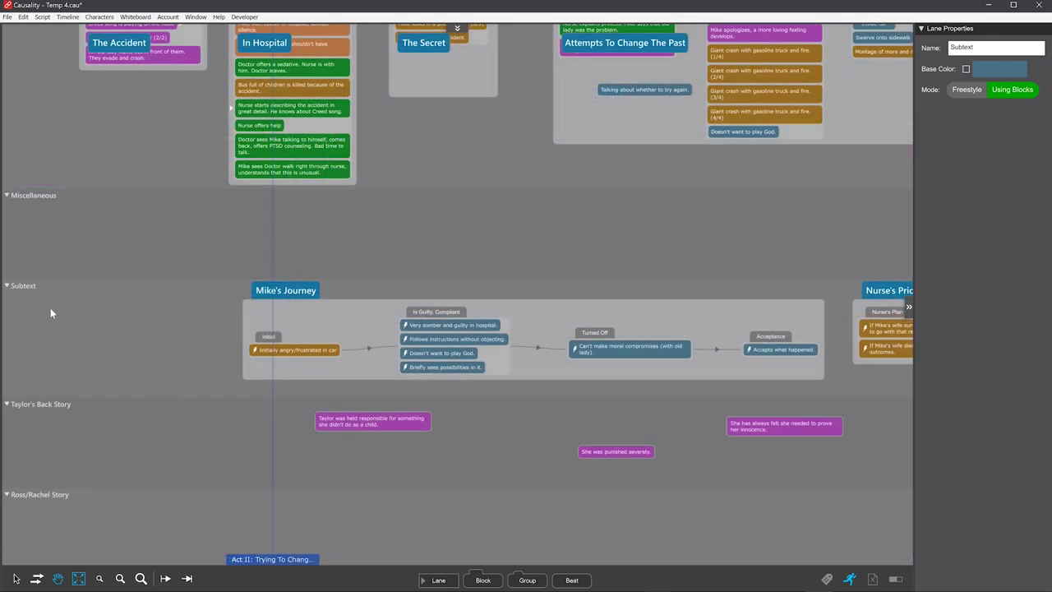
# Solo the Subtext and Taylor's Back Story lanes together, and show all lanes again
pyautogui.click(29, 288)
pyautogui.keyDown('ctrl'); pyautogui.click(36, 403); pyautogui.keyUp('ctrl')
pyautogui.rightClick(35, 404)
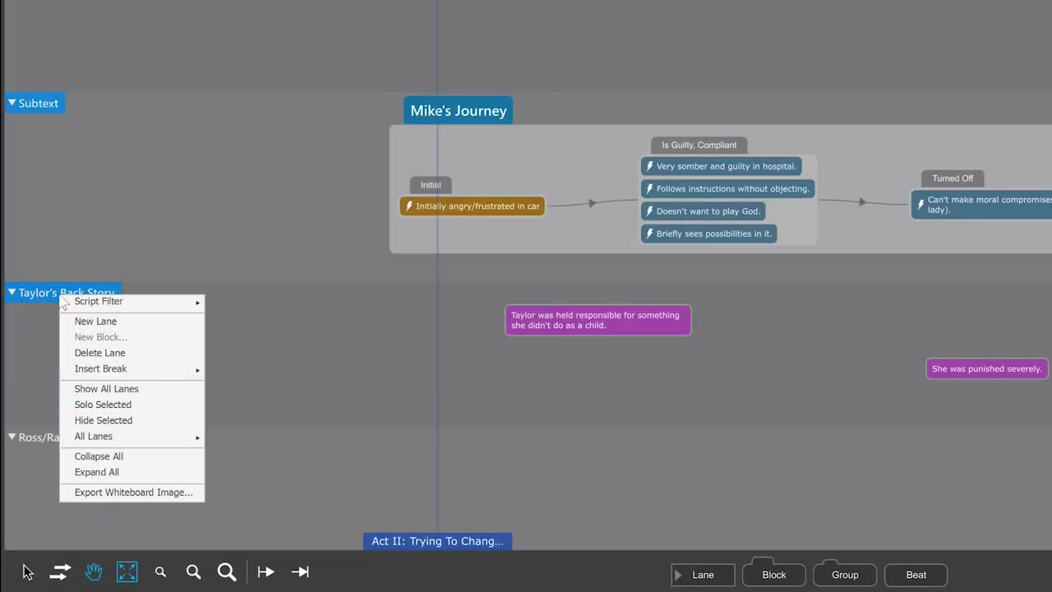
pyautogui.click(129, 407)
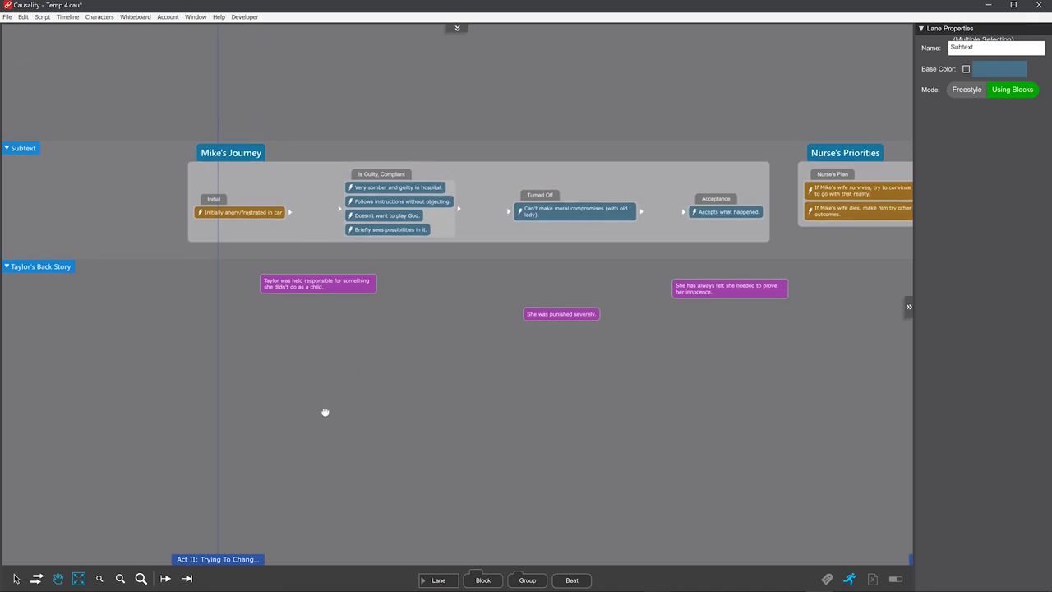
pyautogui.rightClick(45, 267)
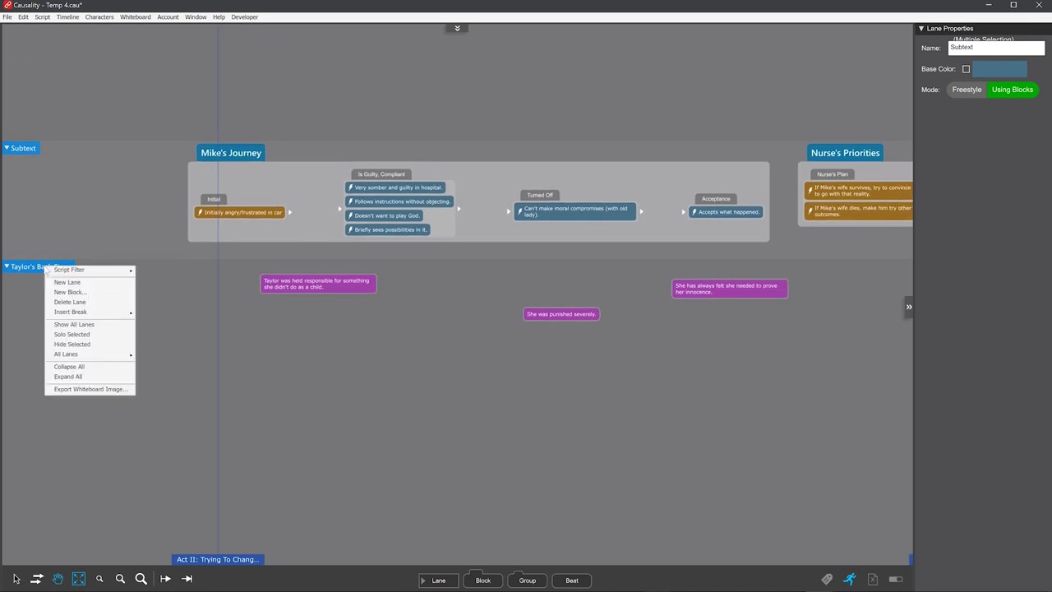
pyautogui.click(74, 324)
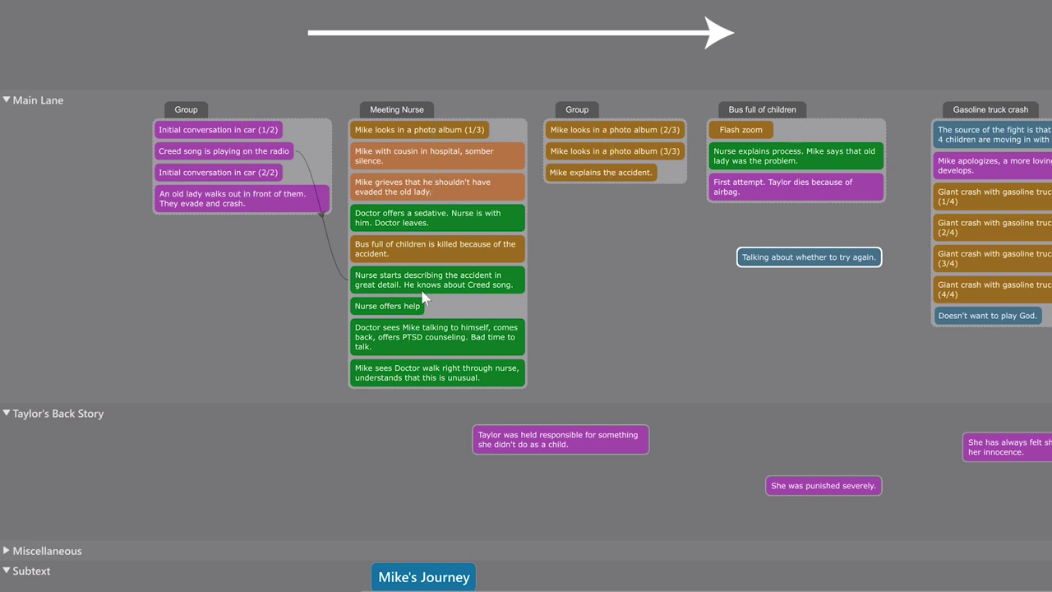
# Move the "Nurse starts describing the accident" beat above "Doctor offers a sedative" in the Meeting Nurse group
pyautogui.moveTo(425, 284); pyautogui.dragTo(426, 197)
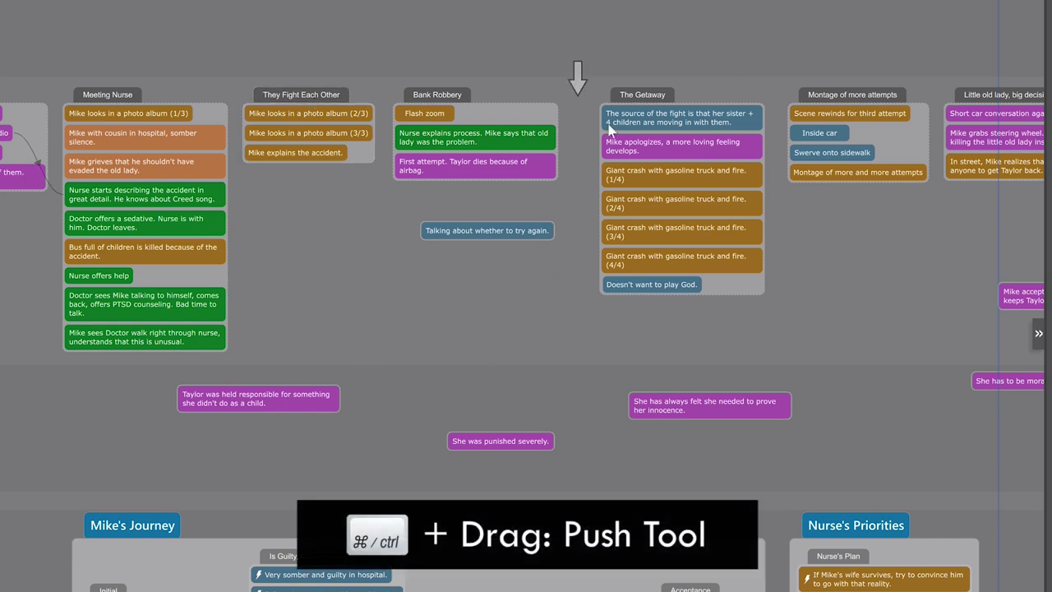
# Push The Getaway and everything after it to the right, and move the They Fight Each Other group into the gap after Bank Robbery
pyautogui.moveTo(578, 94); pyautogui.dragTo(828, 97)
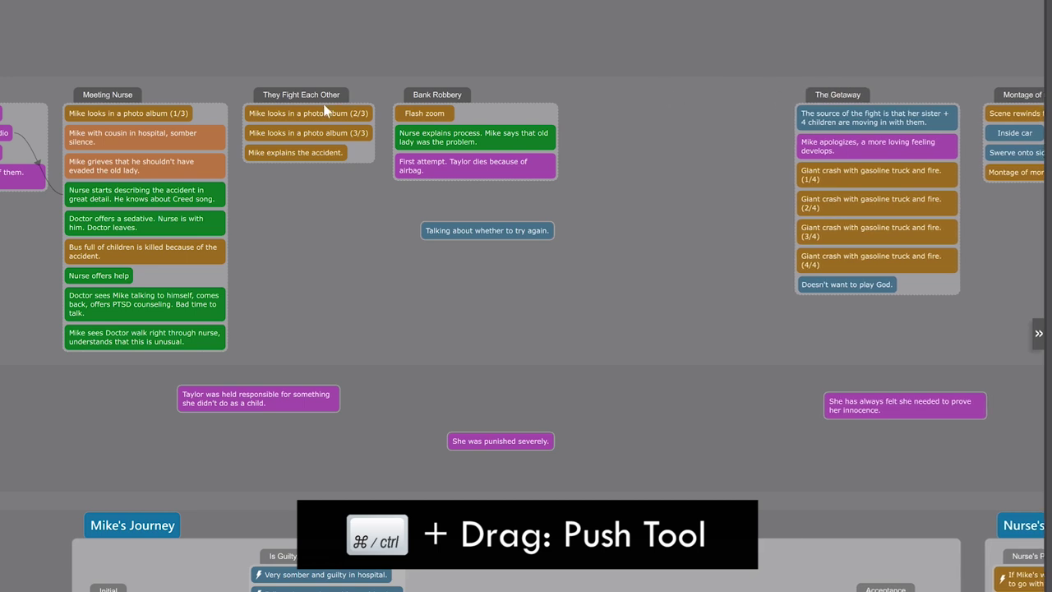
pyautogui.moveTo(296, 99); pyautogui.dragTo(660, 98)
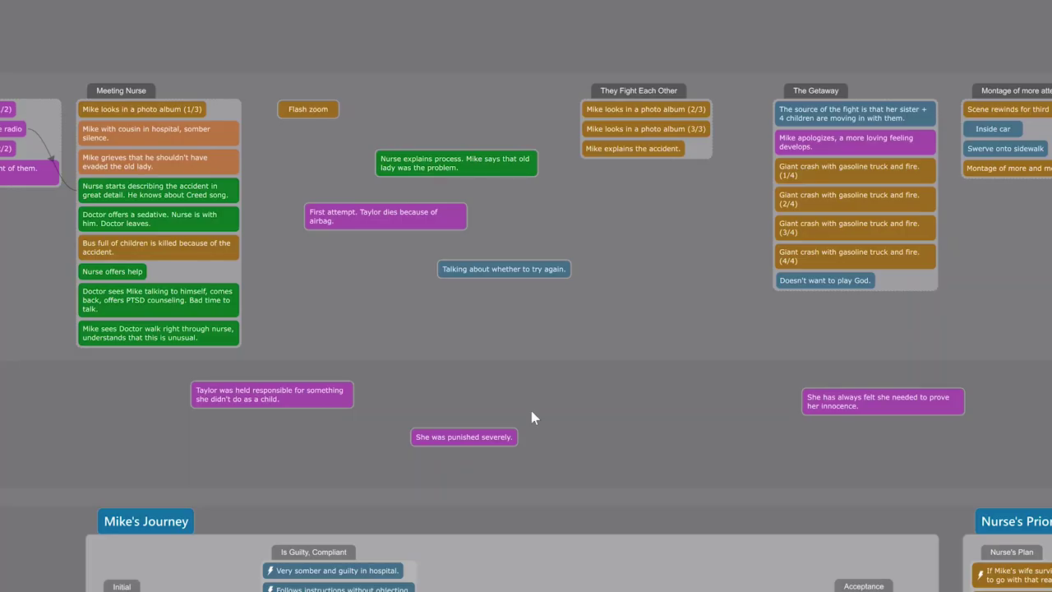
# Stack the First attempt, Flash zoom and Talking beats with "Nurse explains process" as a group, and push it closer to Meeting Nurse
pyautogui.moveTo(370, 222); pyautogui.dragTo(418, 195)
pyautogui.moveTo(305, 114); pyautogui.dragTo(403, 66)
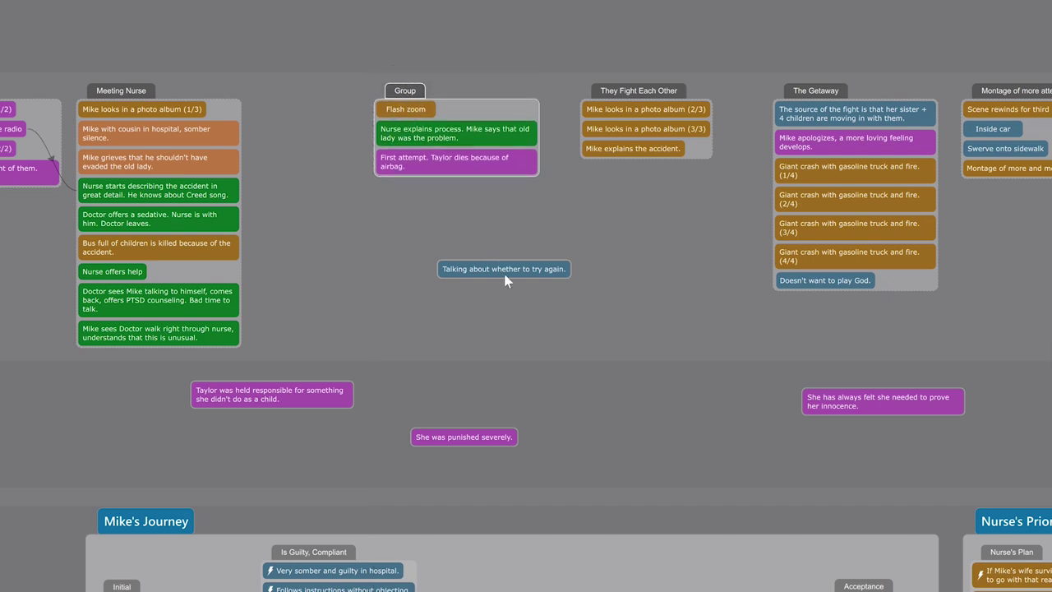
pyautogui.moveTo(505, 280); pyautogui.dragTo(444, 186)
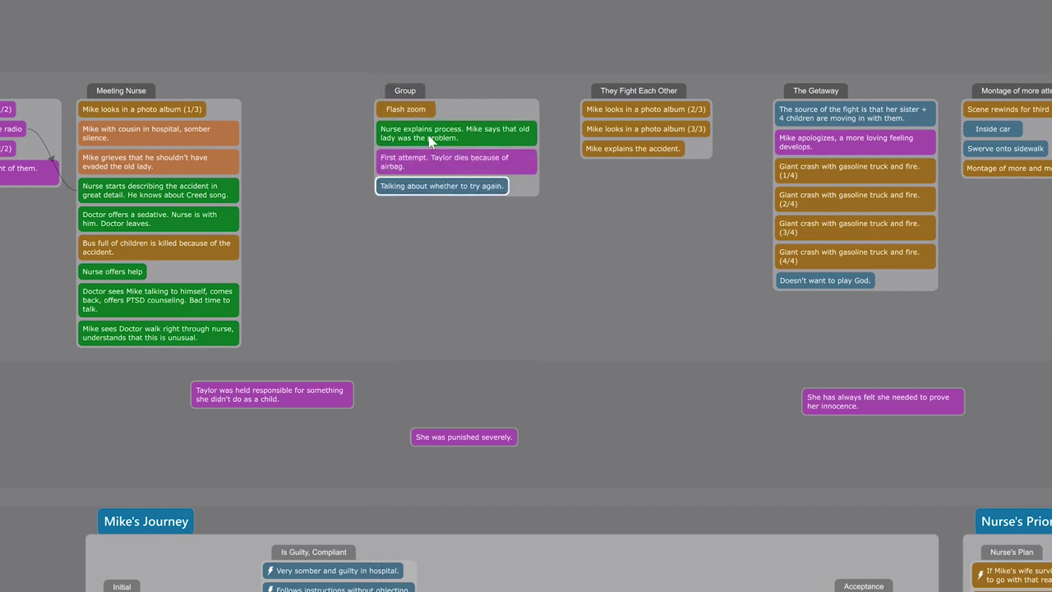
pyautogui.moveTo(401, 90); pyautogui.dragTo(318, 92)
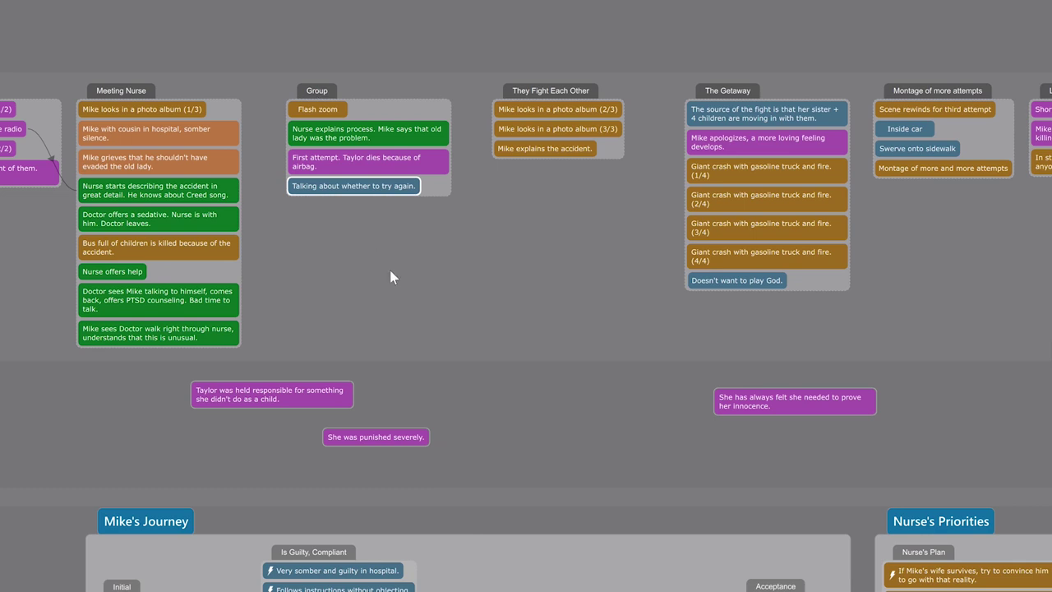
# Move the "Doctor offers a sedative" beat from Meeting Nurse into the new group, above "First attempt"
pyautogui.click(362, 228)
pyautogui.moveTo(140, 219); pyautogui.dragTo(352, 139)
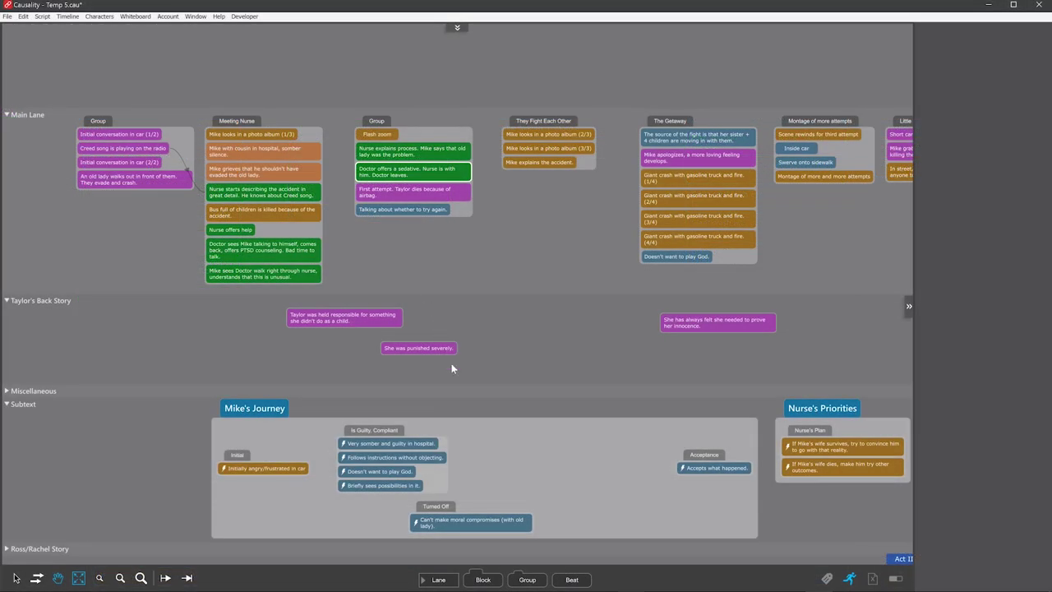
# Add a new empty group to the Main Lane below They Fight Each Other
pyautogui.moveTo(530, 581); pyautogui.dragTo(542, 218)
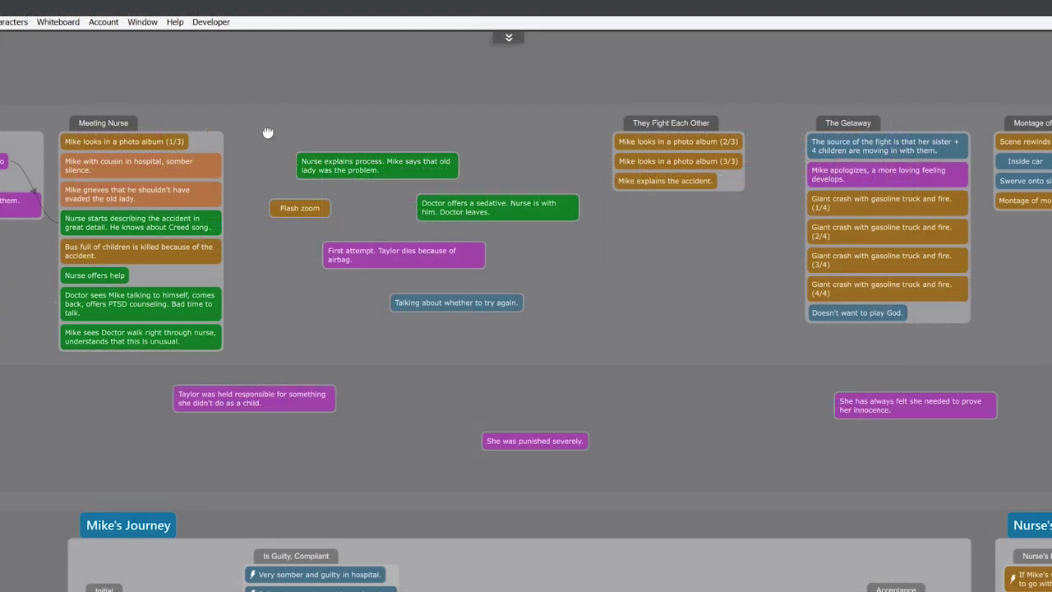
# Convert the five loose beats beside Meeting Nurse into one group, and move it up level with the neighbouring groups
pyautogui.moveTo(275, 139); pyautogui.dragTo(519, 329)
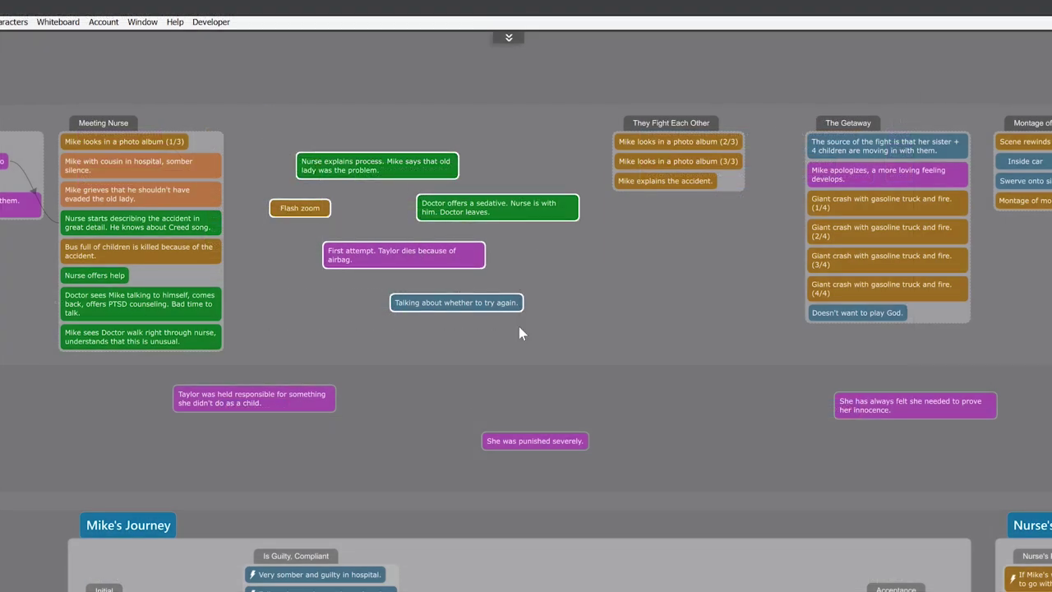
pyautogui.rightClick(333, 171)
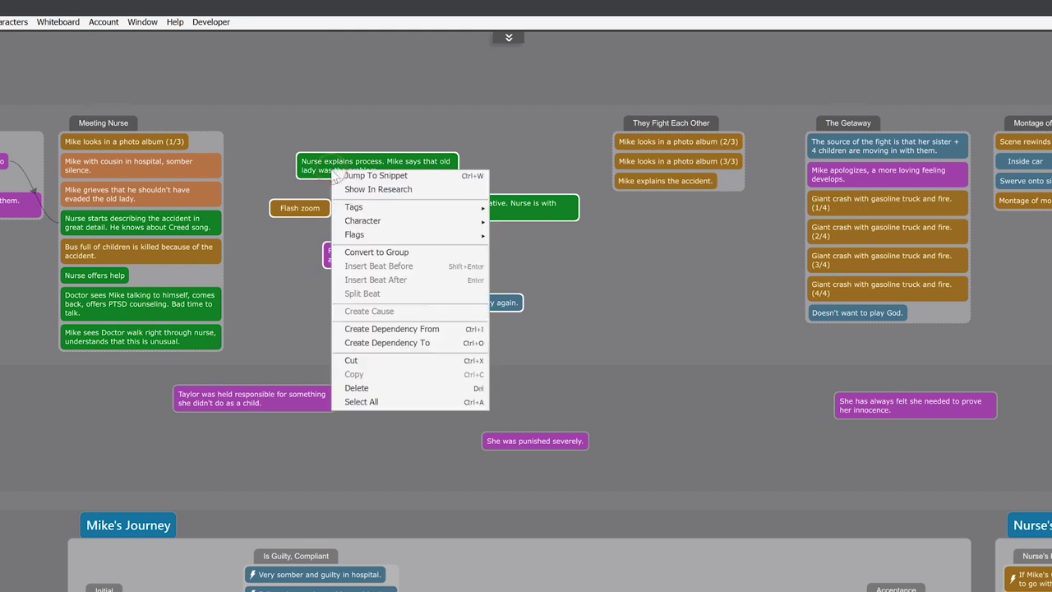
pyautogui.click(383, 257)
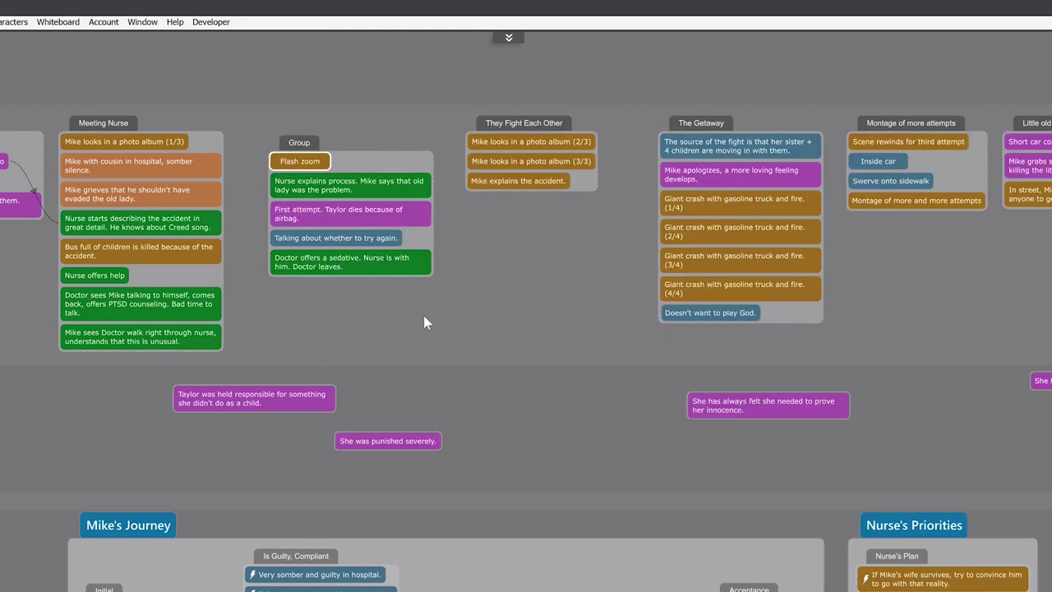
pyautogui.moveTo(300, 142); pyautogui.dragTo(304, 82)
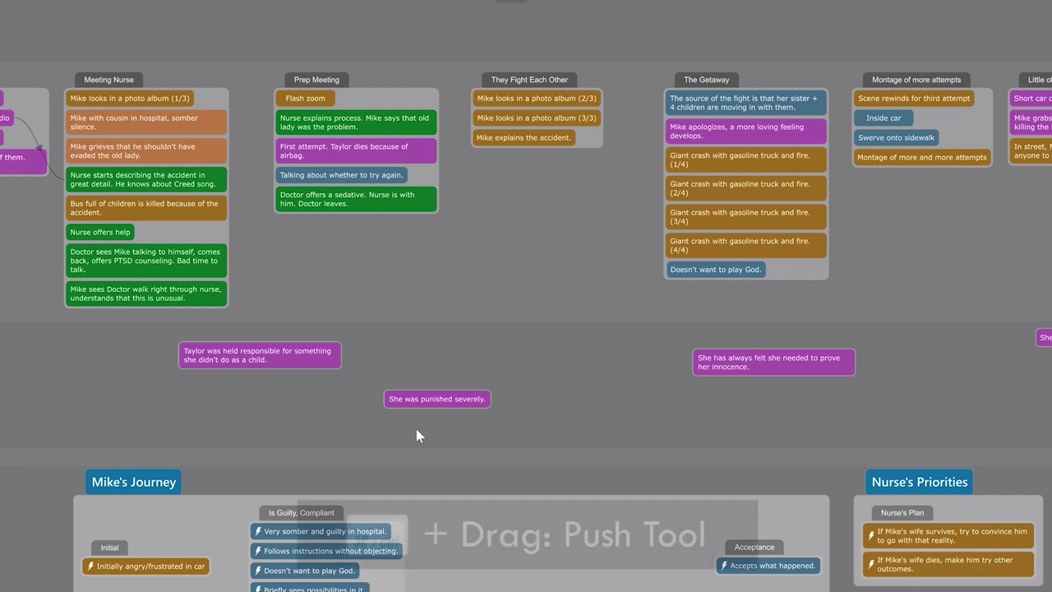
# Push "Talking about whether to try again" and everything after it to the right, and shift "She was punished severely" back left
pyautogui.moveTo(315, 175)
pyautogui.mouseDown()
pyautogui.moveTo(376, 181)
pyautogui.moveTo(310, 183)
pyautogui.mouseUp()
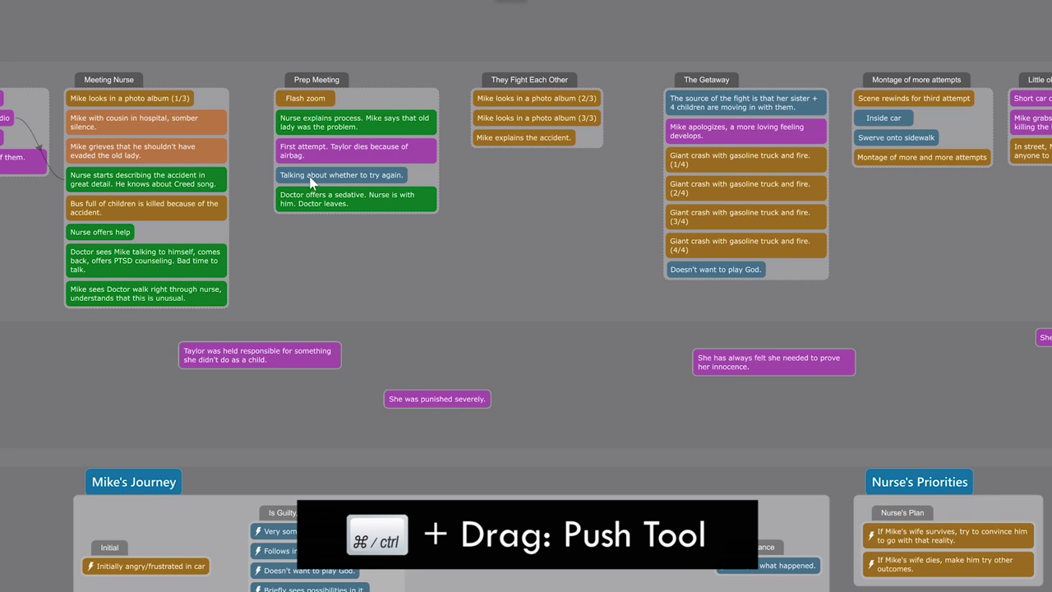
pyautogui.click(430, 398)
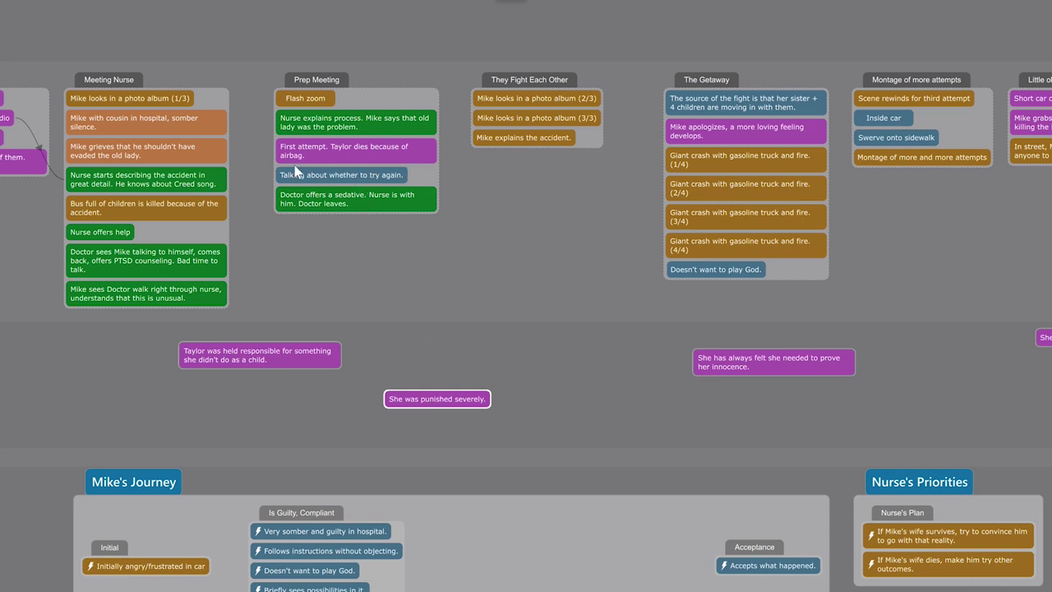
pyautogui.moveTo(298, 172); pyautogui.dragTo(355, 183)
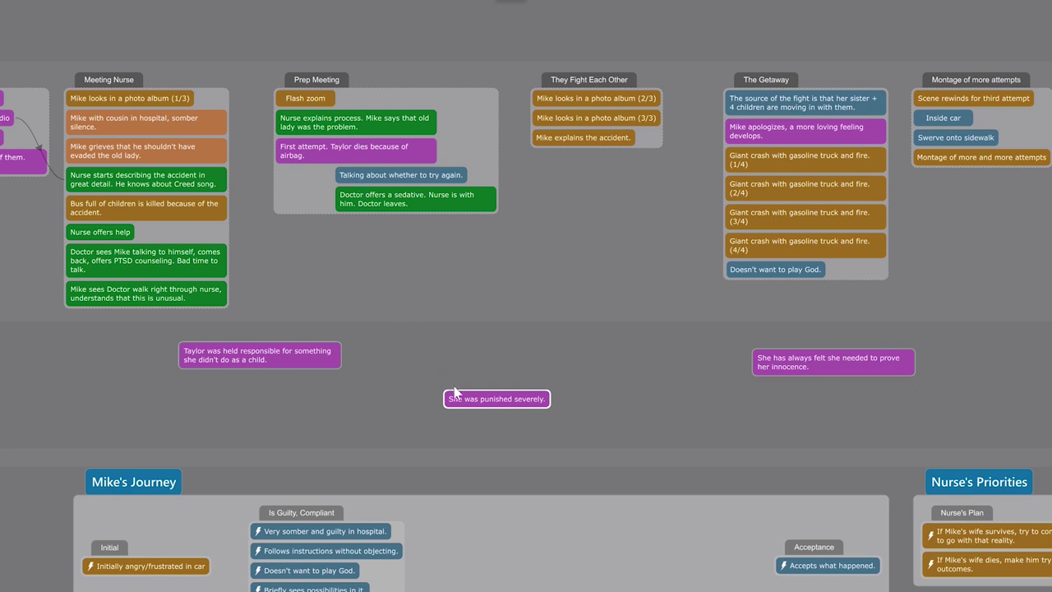
pyautogui.moveTo(472, 406); pyautogui.dragTo(342, 406)
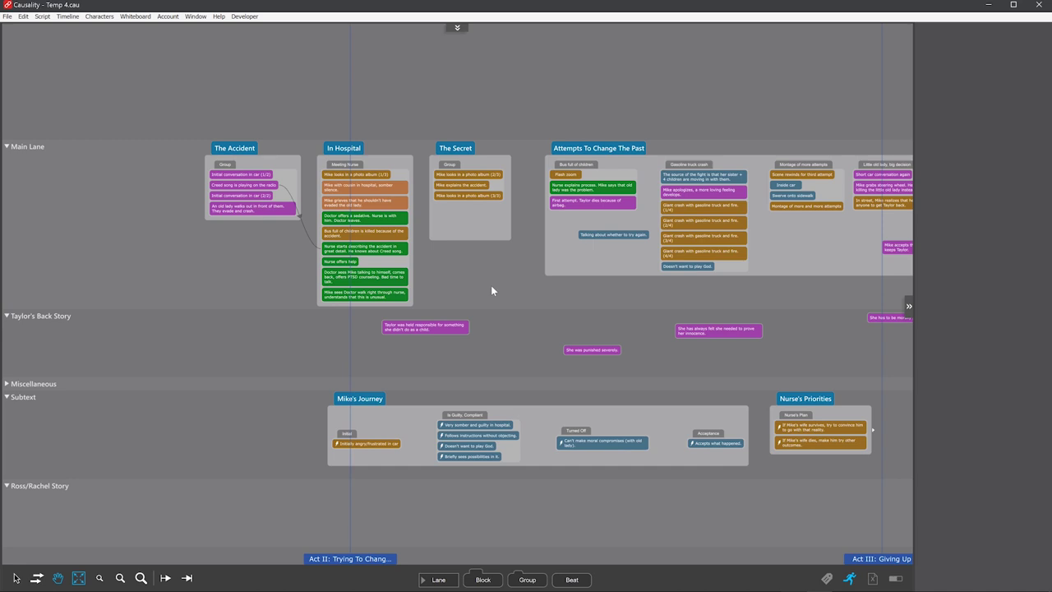
pyautogui.scroll(-5, 500, 305)
pyautogui.moveTo(527, 300); pyautogui.dragTo(350, 299)
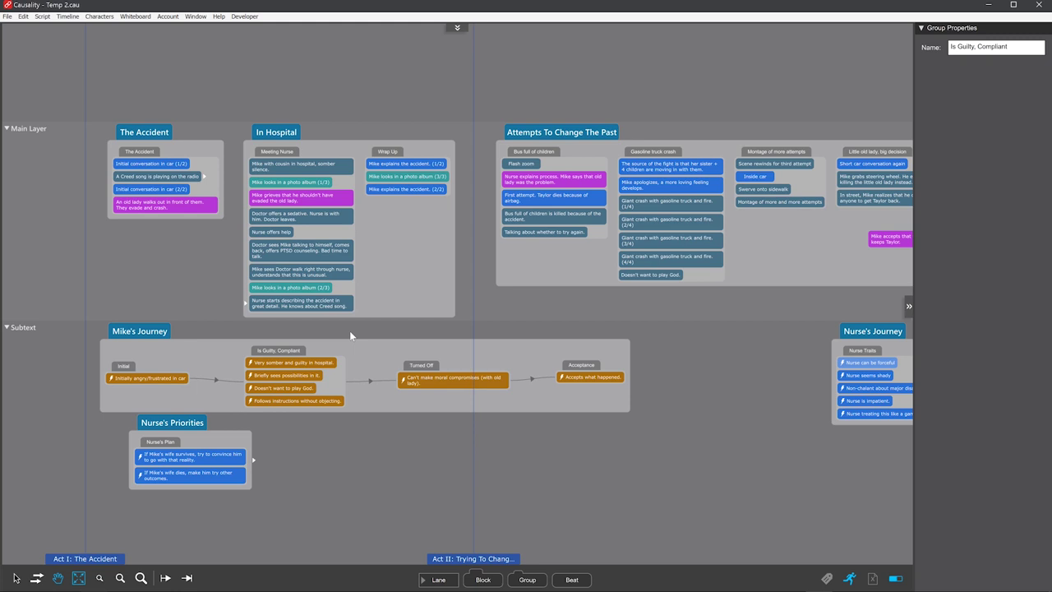
# Select The Accident, In Hospital and Attempts To Change The Past blocks in turn, and the Act I: The Accident break
pyautogui.click(148, 138)
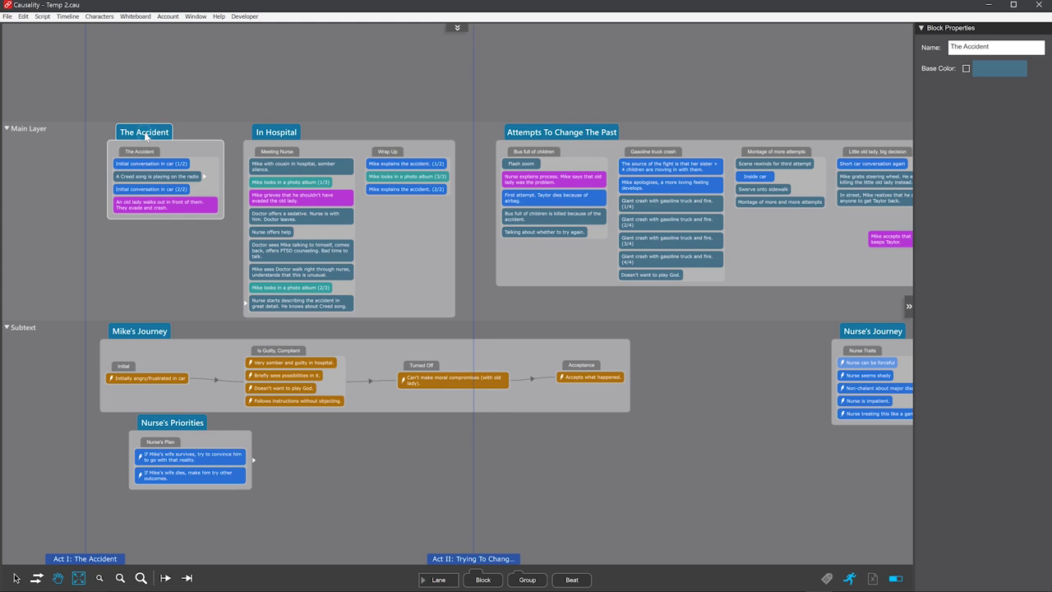
pyautogui.click(283, 136)
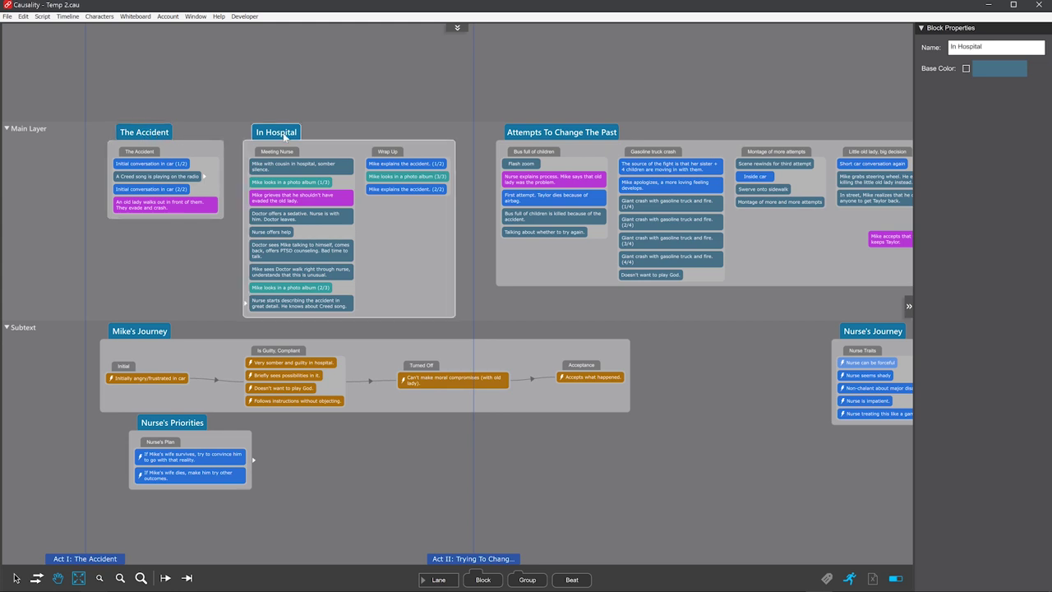
pyautogui.click(565, 134)
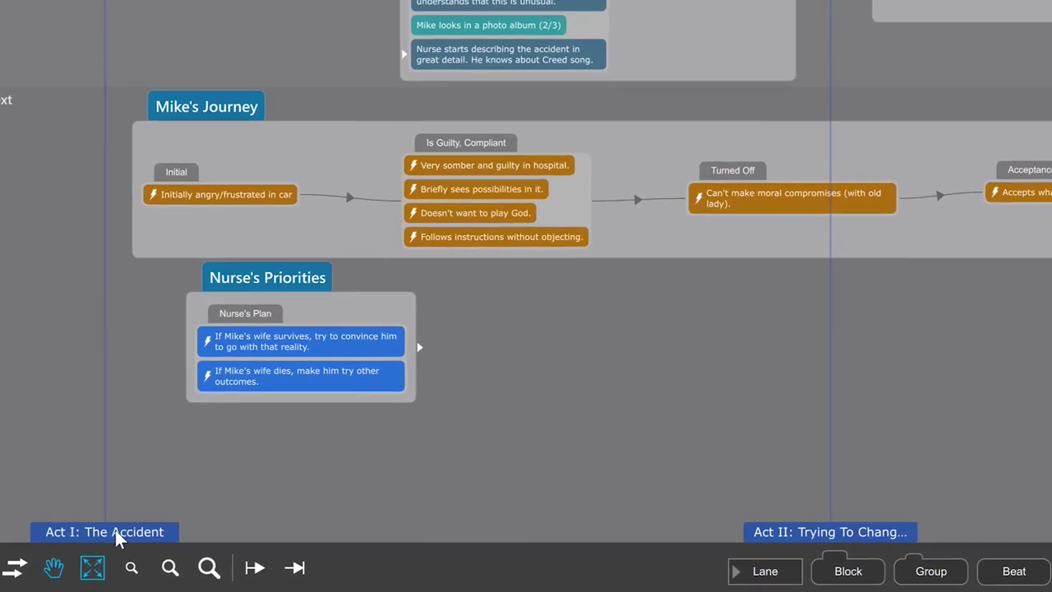
pyautogui.click(109, 548)
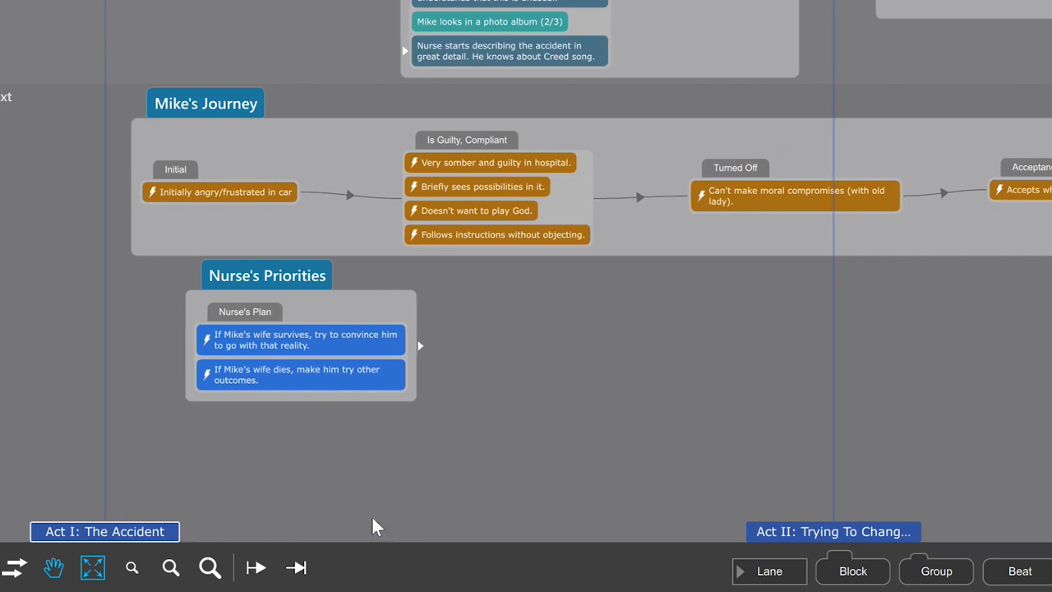
# Select the Act II break, and the Top Of Building, Marshmallow Man and Moranis / Weaver blocks in turn
pyautogui.moveTo(831, 531)
pyautogui.mouseDown()
pyautogui.moveTo(857, 536)
pyautogui.moveTo(814, 539)
pyautogui.moveTo(834, 538)
pyautogui.mouseUp()
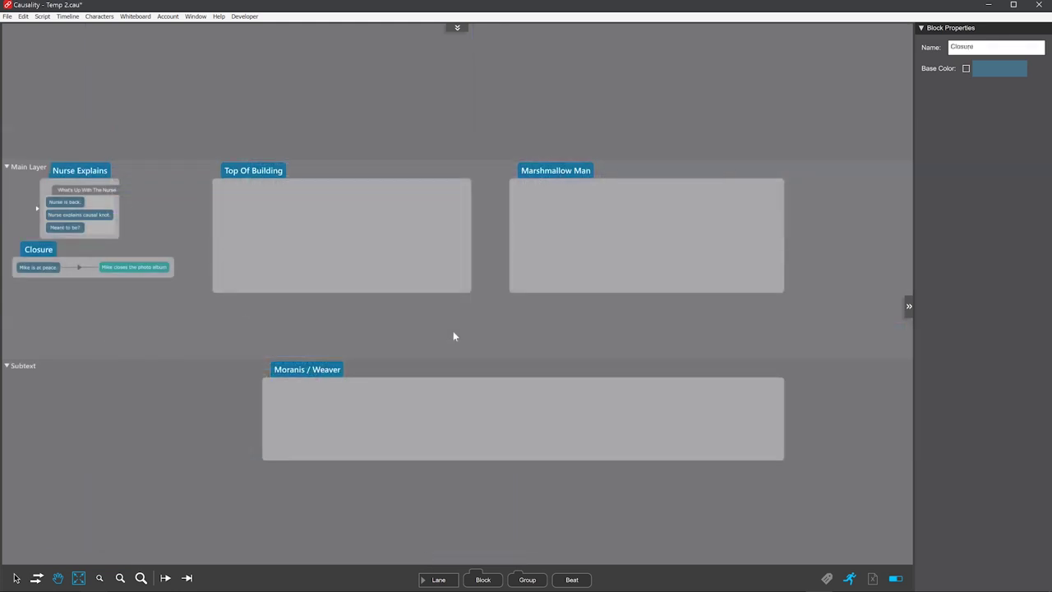
pyautogui.click(254, 175)
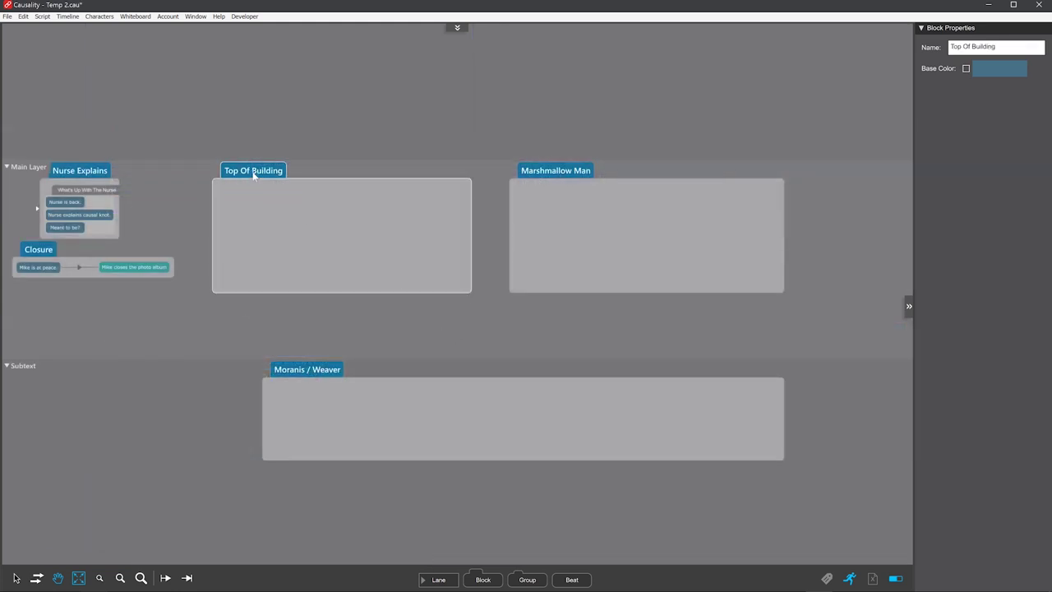
pyautogui.click(570, 174)
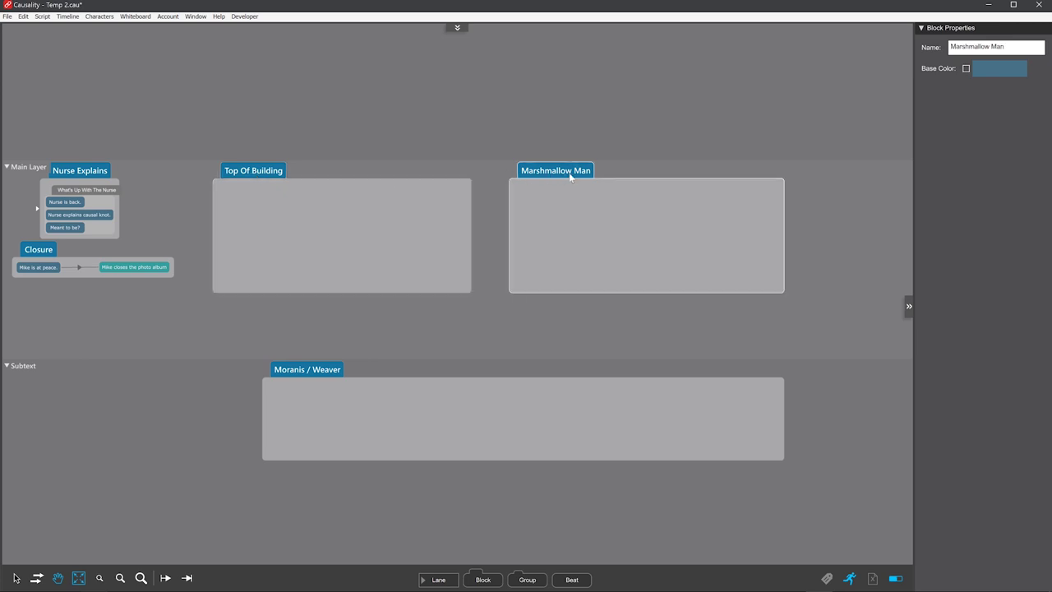
pyautogui.click(309, 369)
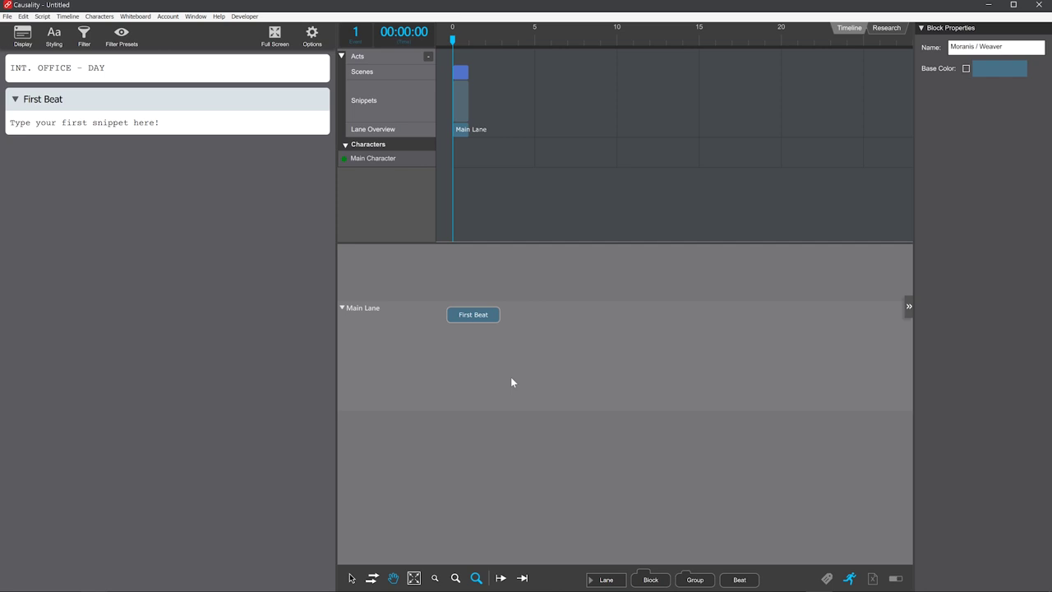
# Add a beat named "Second beat" to the Main Lane, to the right of and slightly below First Beat
pyautogui.doubleClick(574, 348)
pyautogui.write('Second beat')
pyautogui.press('Return')
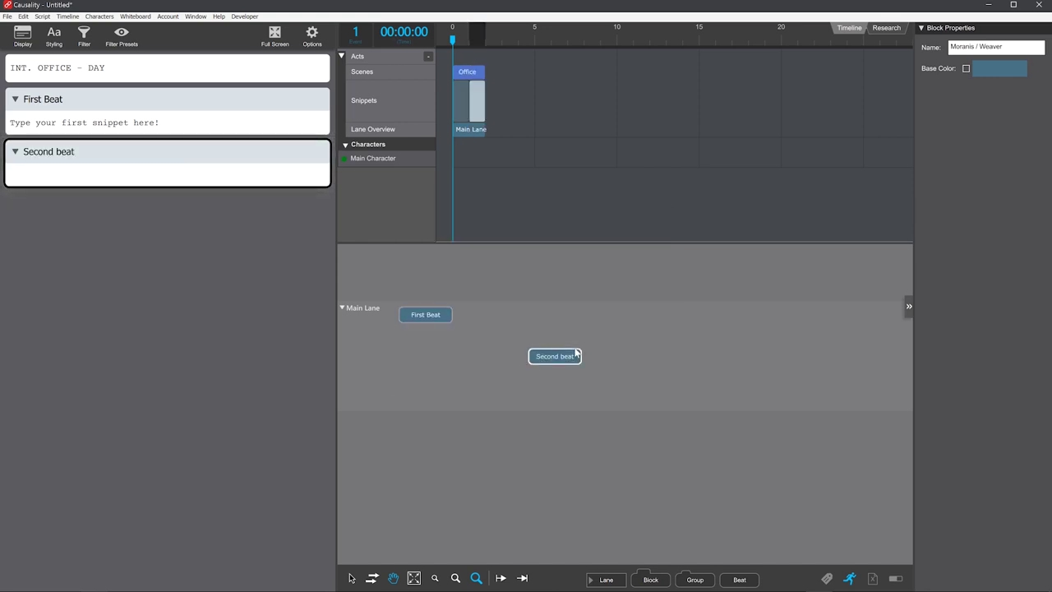
pyautogui.click(595, 344)
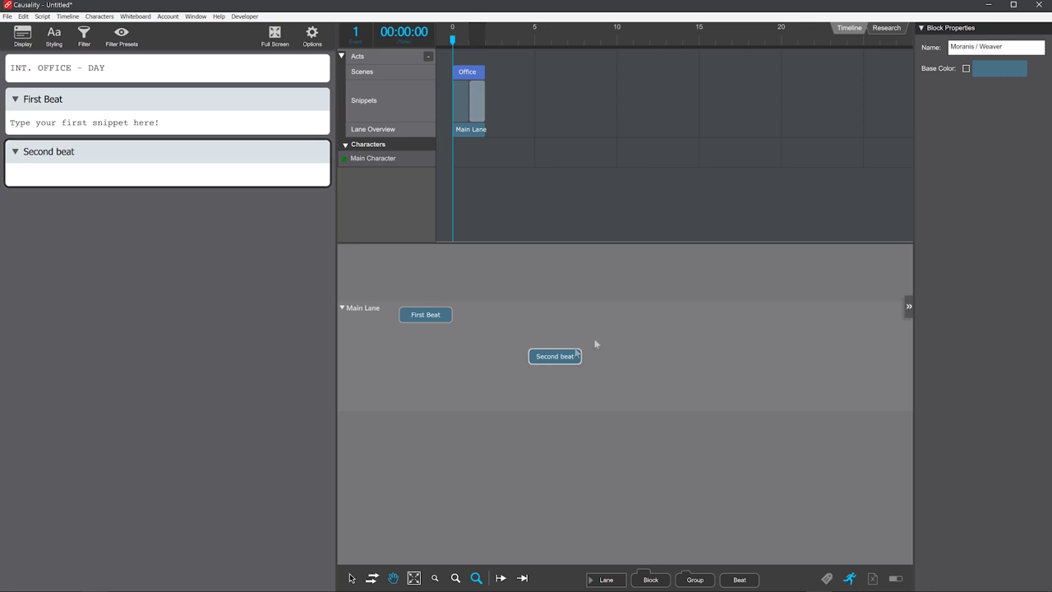
# Switch the Main Lane from Freestyle to Using Blocks mode and accept the change
pyautogui.click(353, 310)
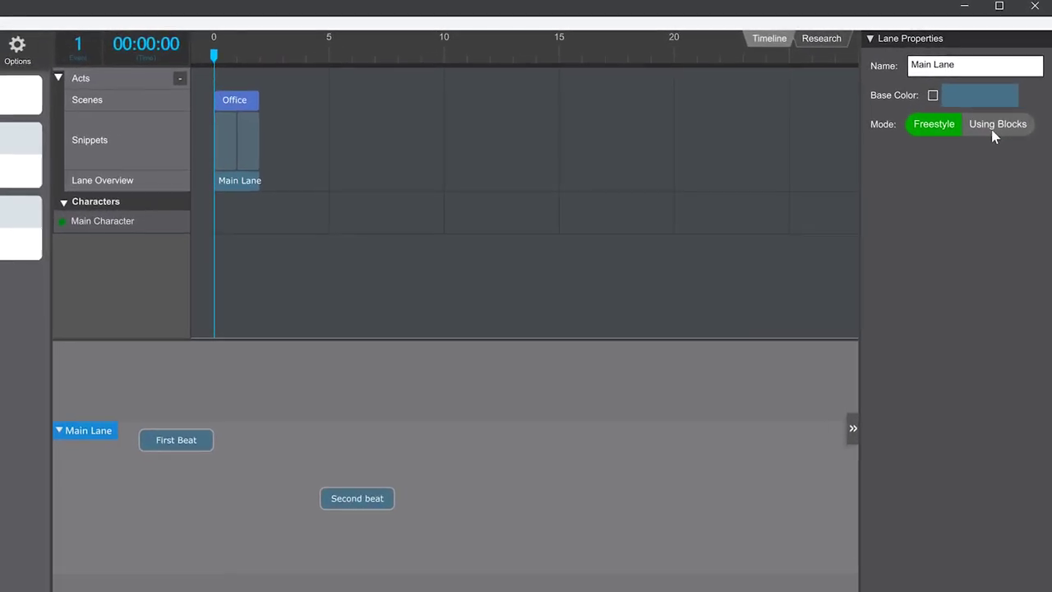
pyautogui.click(995, 122)
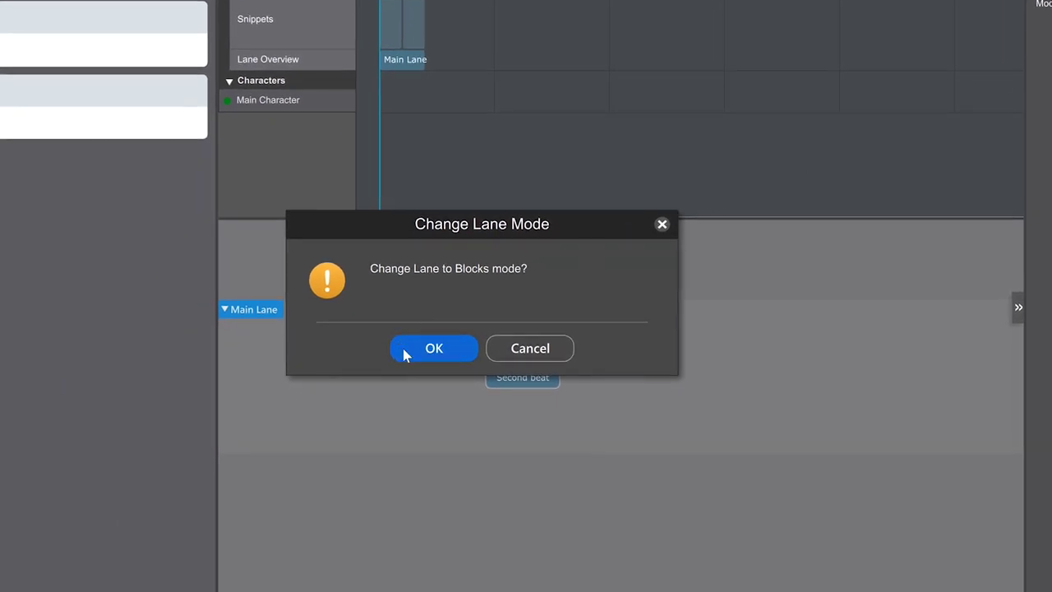
pyautogui.click(403, 348)
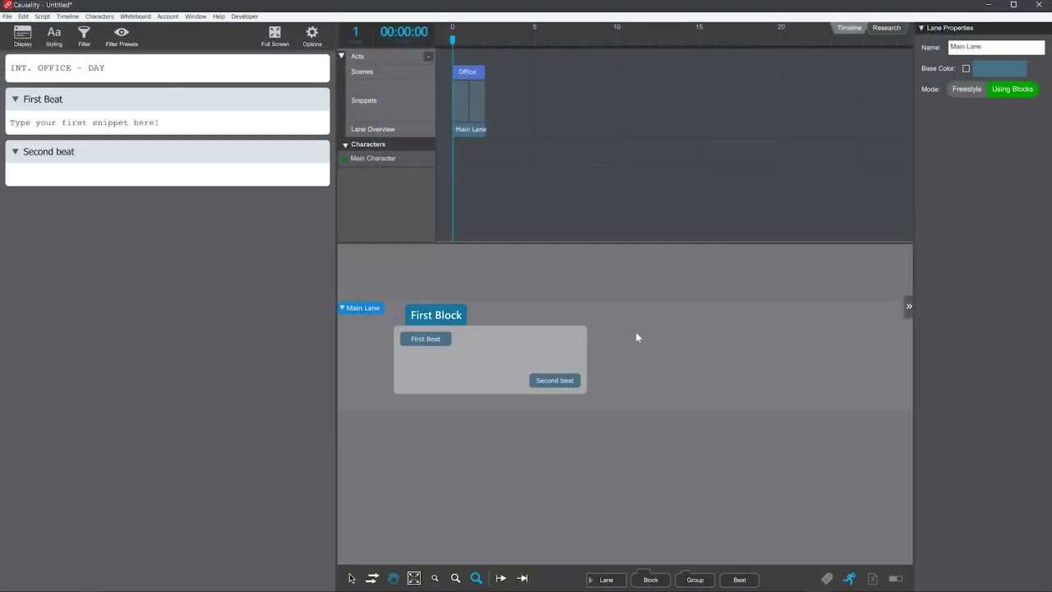
# Add a block named "Second Block" to the right of First Block, and stretch its right edge outward
pyautogui.doubleClick(636, 334)
pyautogui.write('Second Block')
pyautogui.press('Return')
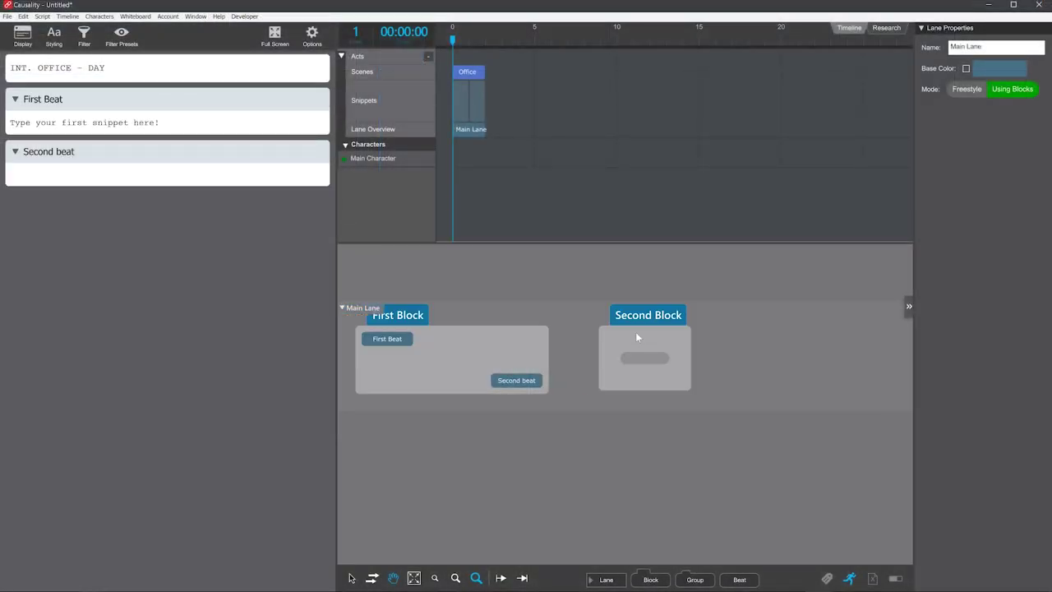
pyautogui.moveTo(692, 356); pyautogui.dragTo(833, 357)
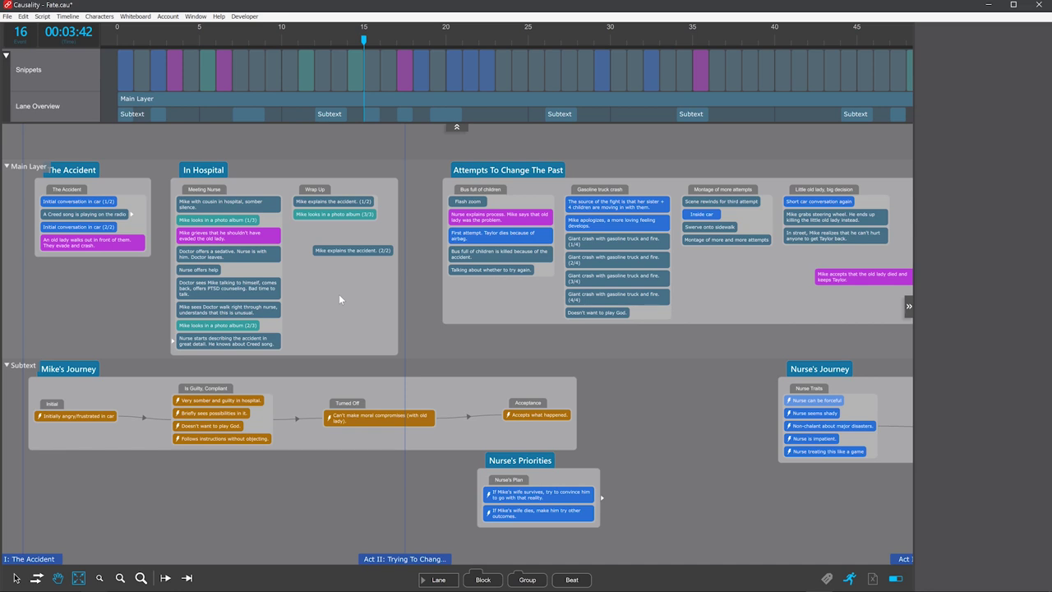
# Move the "Mike explains the accident" (2/2) snippet to event 21 on the timeline, and drag Attempts To Change The Past up level with In Hospital
pyautogui.moveTo(203, 170); pyautogui.dragTo(205, 236)
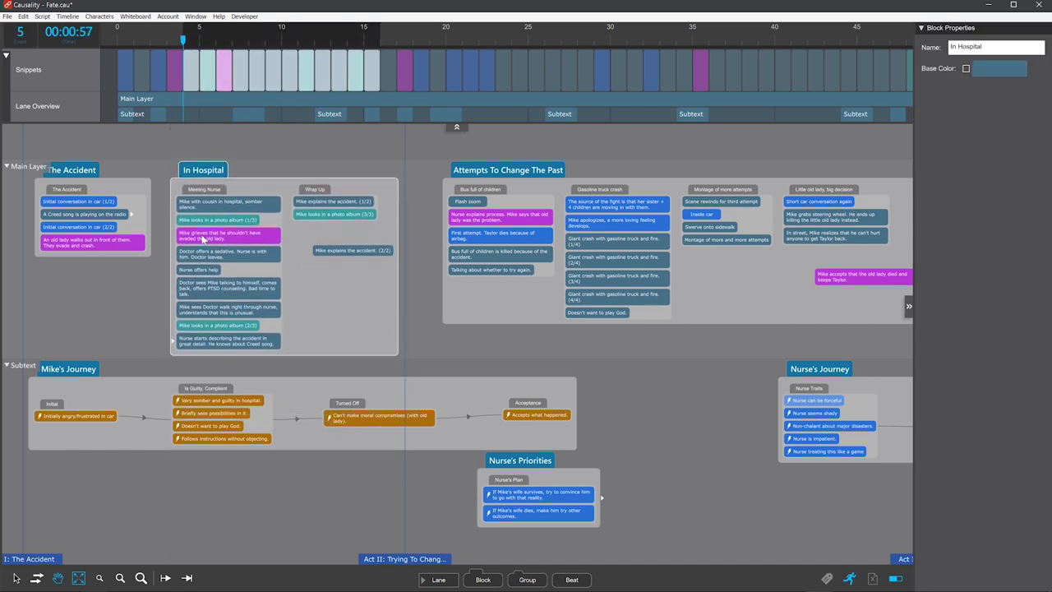
pyautogui.click(374, 96)
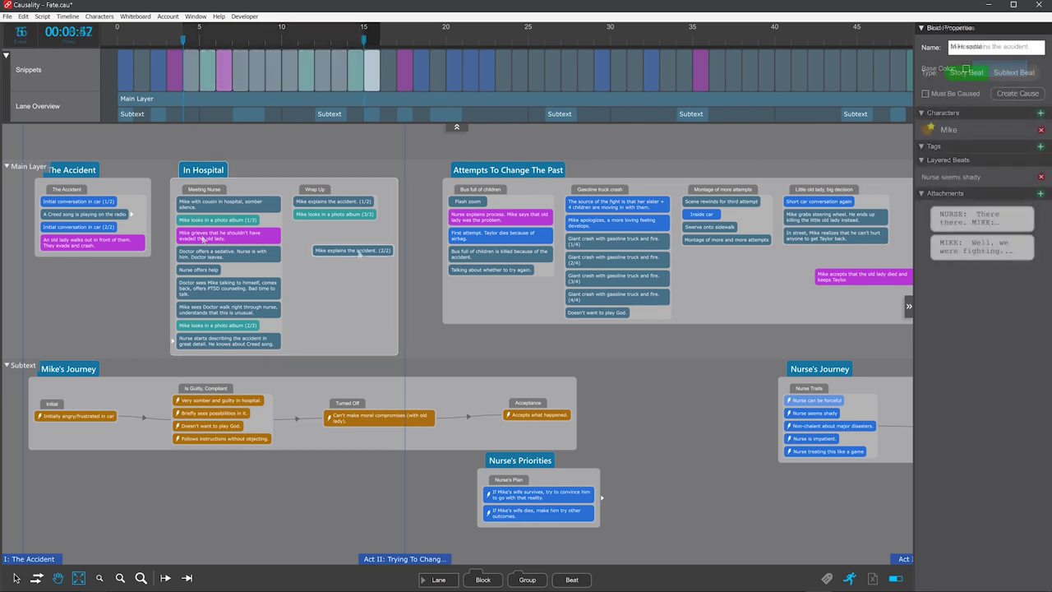
pyautogui.moveTo(372, 83); pyautogui.dragTo(471, 86)
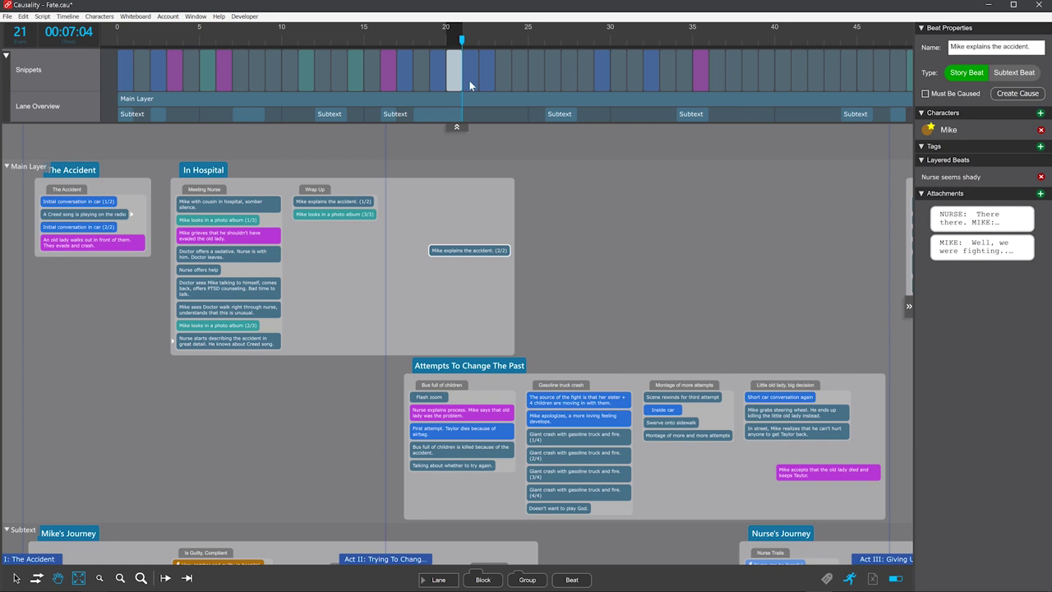
pyautogui.moveTo(458, 365); pyautogui.dragTo(457, 169)
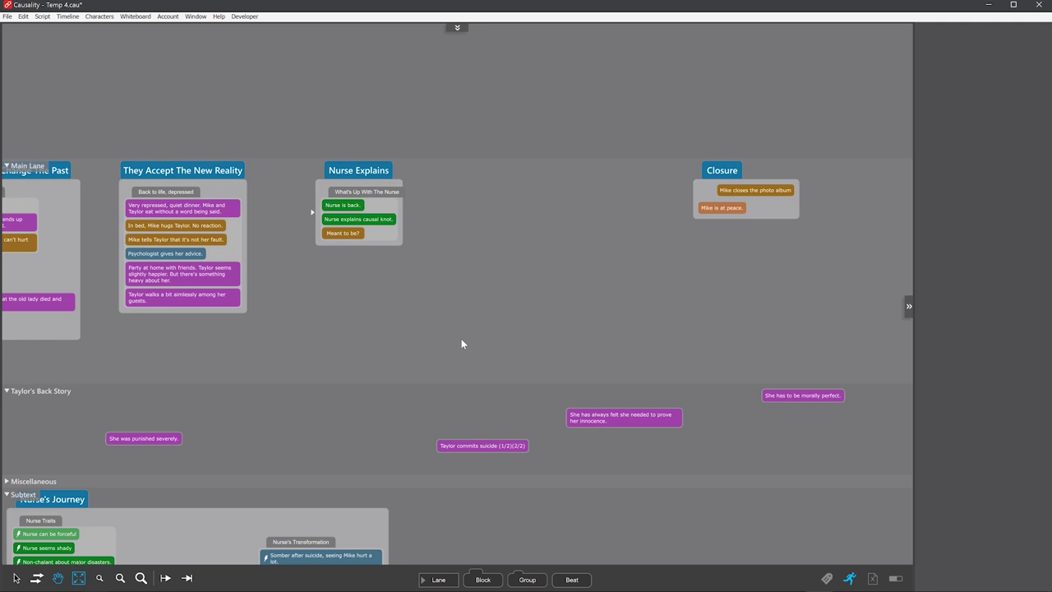
# Move the They Accept The New Reality block between Nurse Explains and Closure, and place it there
pyautogui.moveTo(149, 171); pyautogui.dragTo(517, 171)
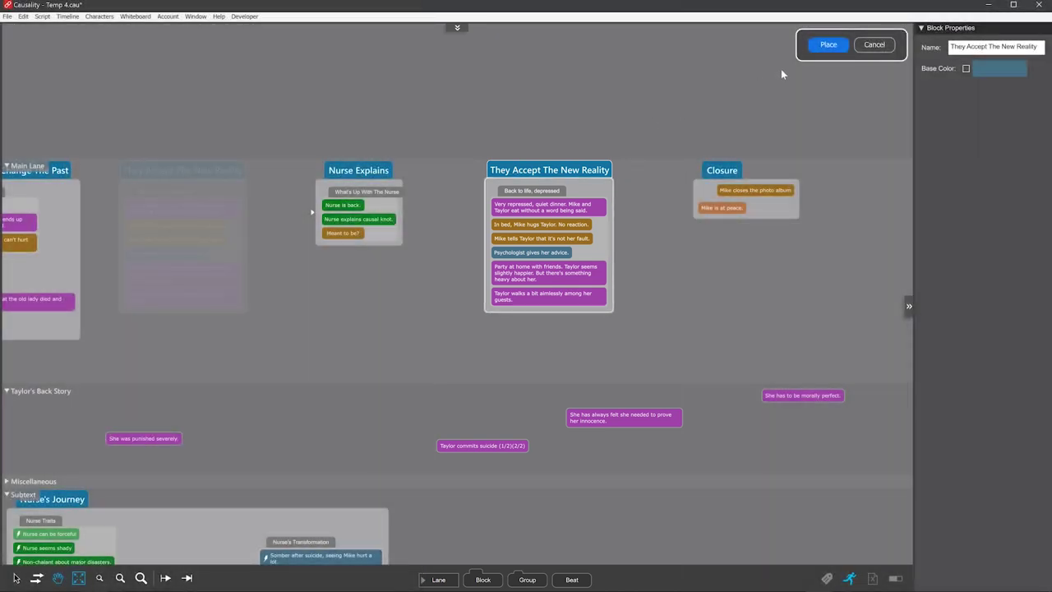
pyautogui.click(825, 45)
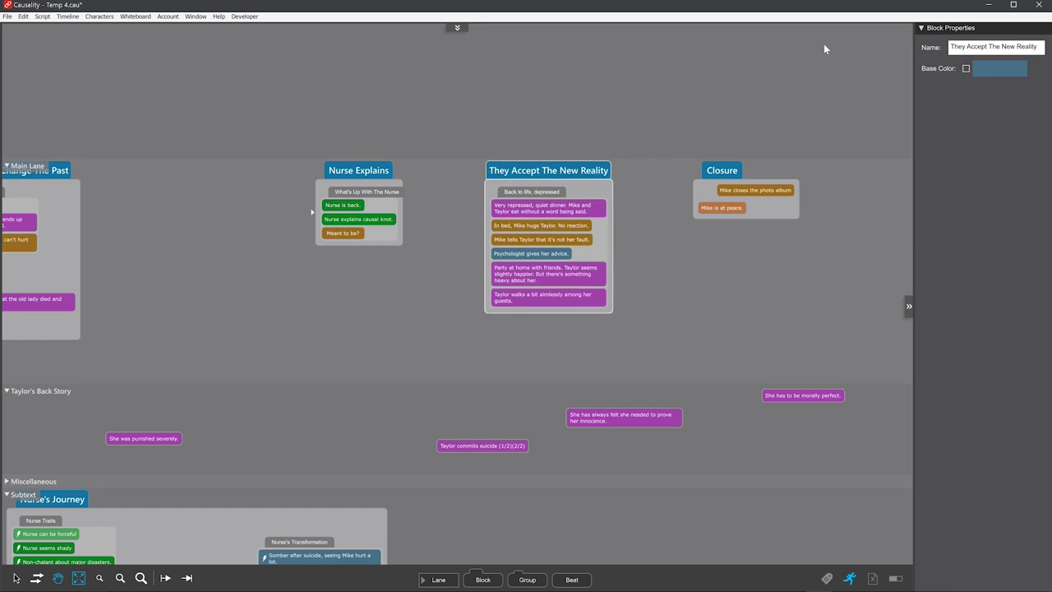